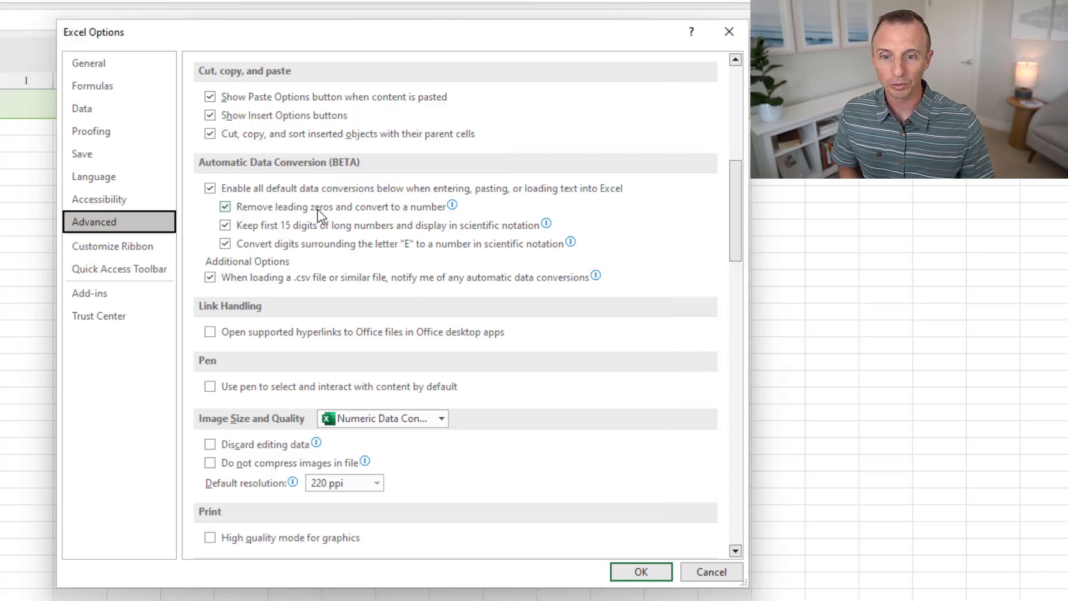
Step: Review the Automatic Data Conversion settings, including the info tip for Remove leading zeros
mouse_move(234, 213)
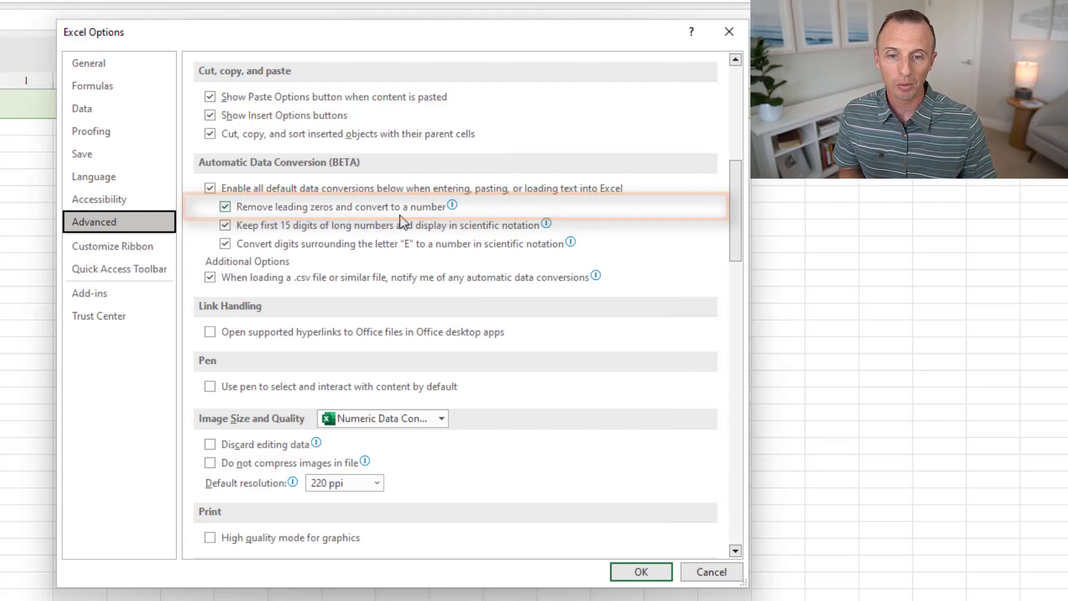
mouse_move(402, 220)
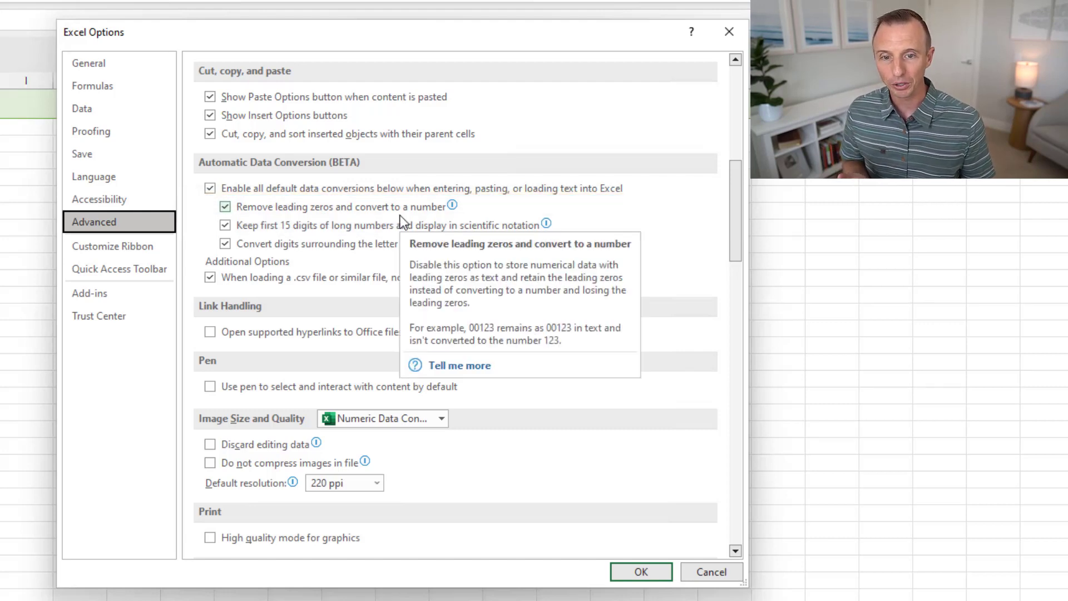
Step: Close Options unchanged and enter 00501 in B5, which Excel stores as 501
click(710, 572)
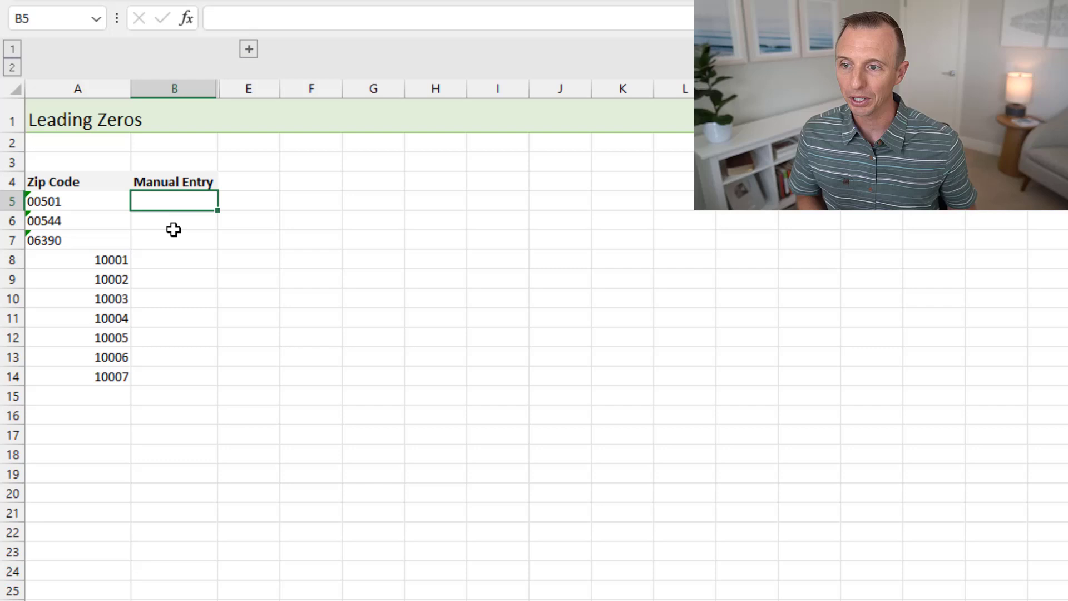
text(00501)
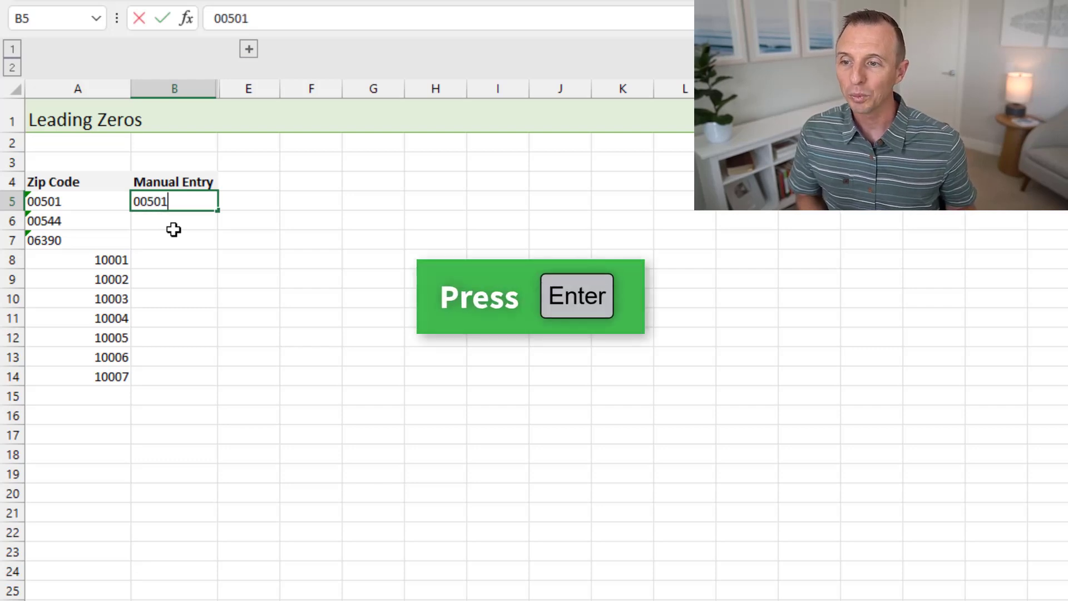
key(Return)
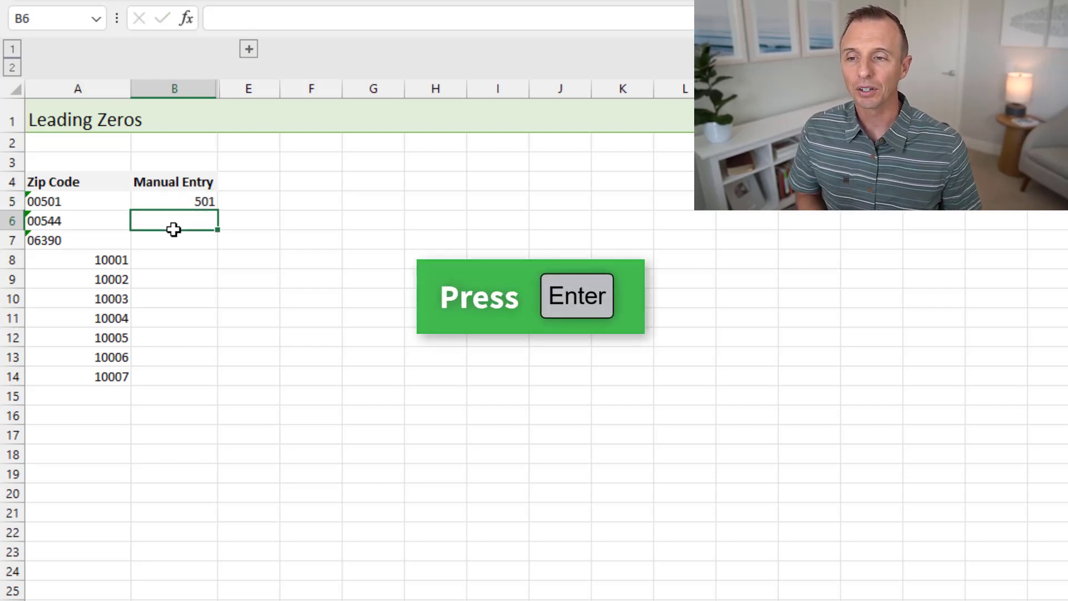
click(172, 201)
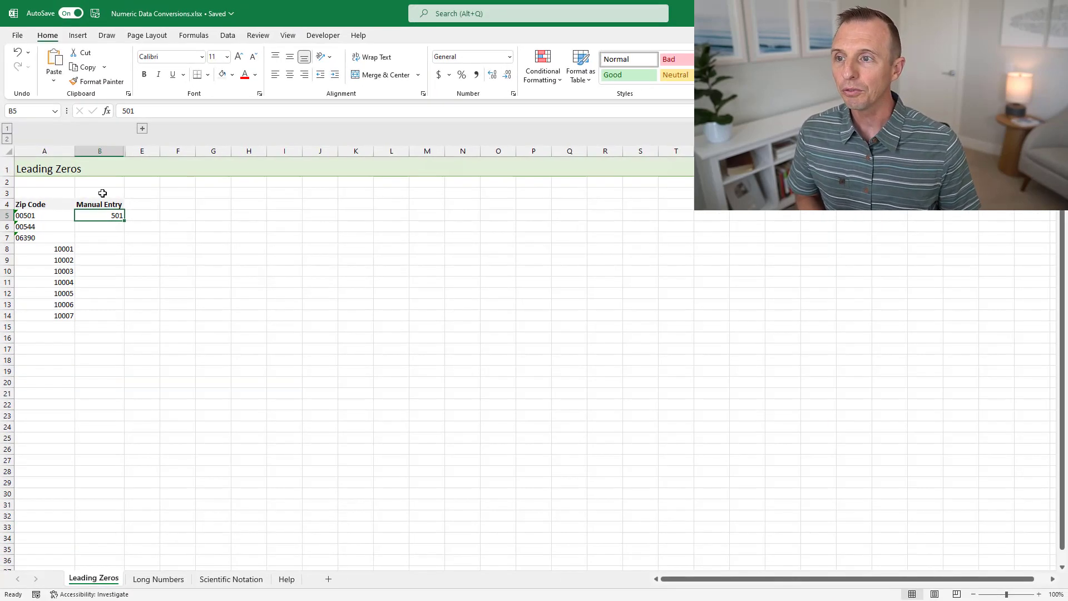
Step: Uncheck 'Remove leading zeros and convert to a number' in the Advanced options
click(18, 35)
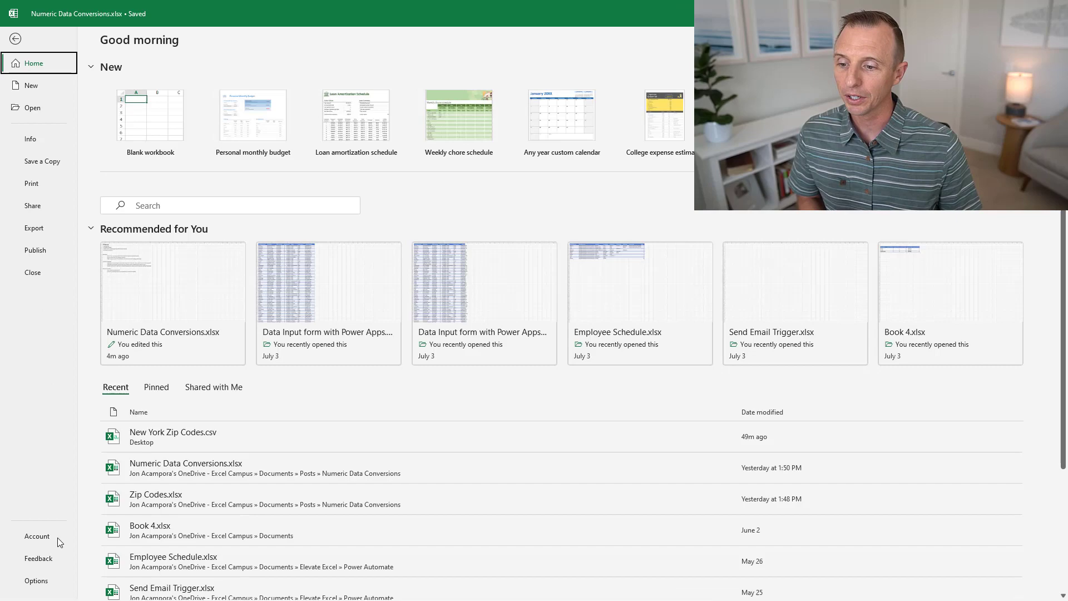
click(37, 579)
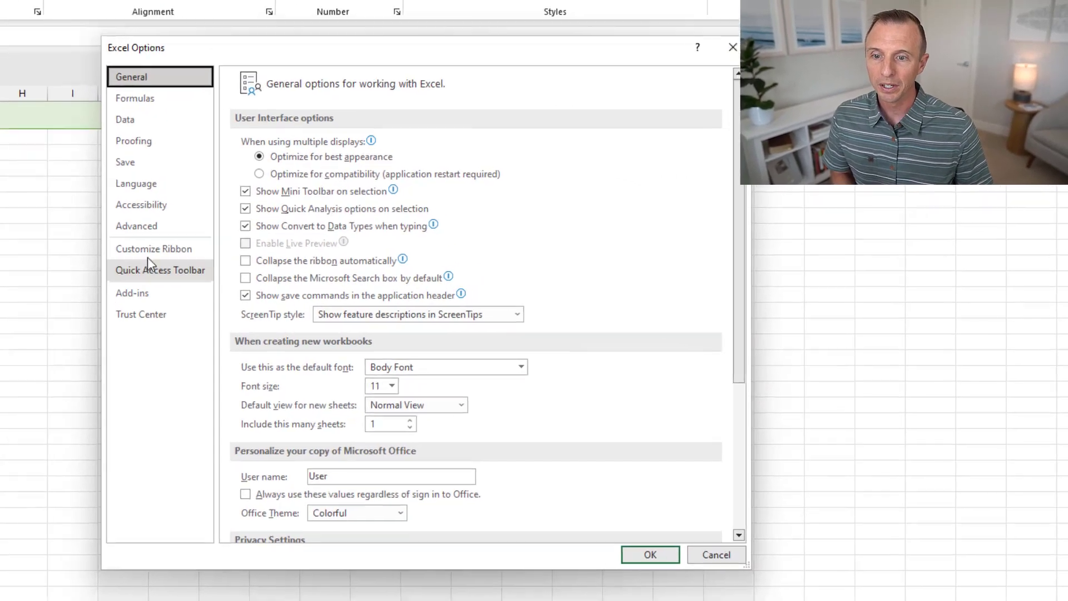
click(312, 223)
scroll(248, 248, down, 8)
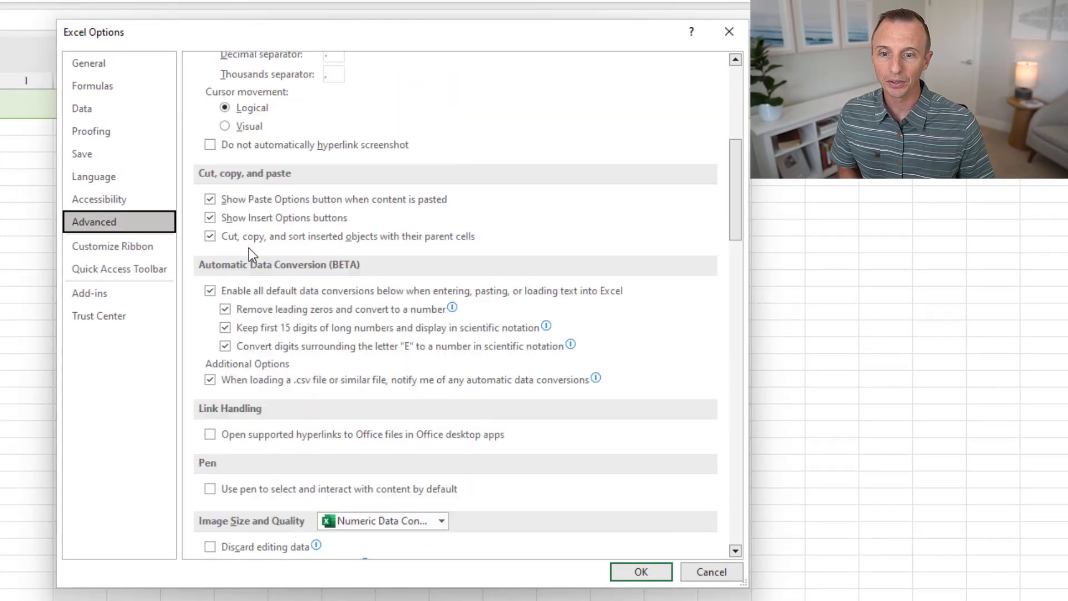
scroll(248, 248, up, 1)
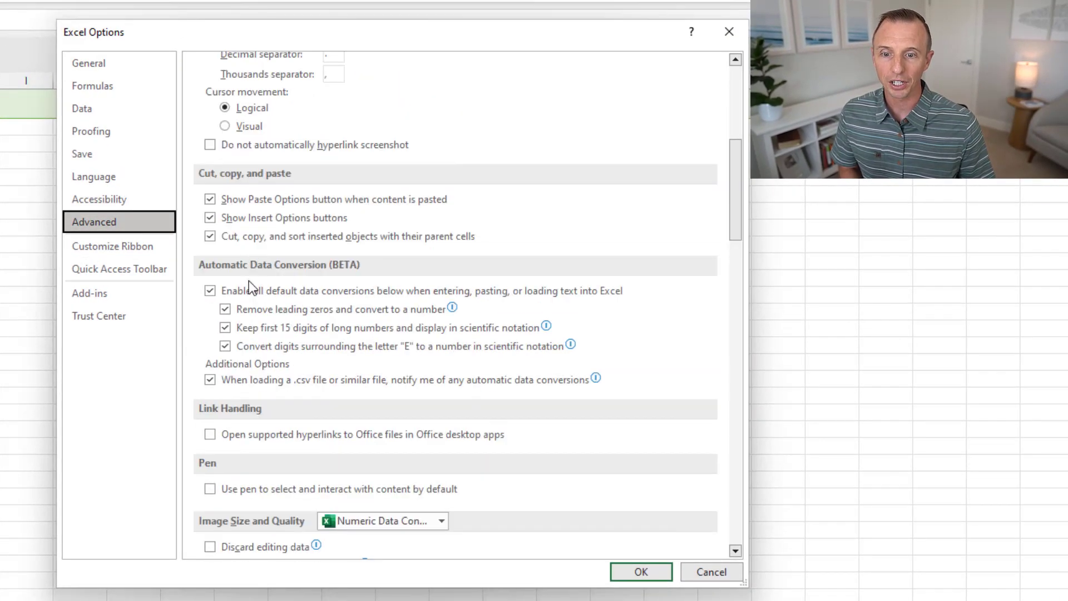
click(225, 311)
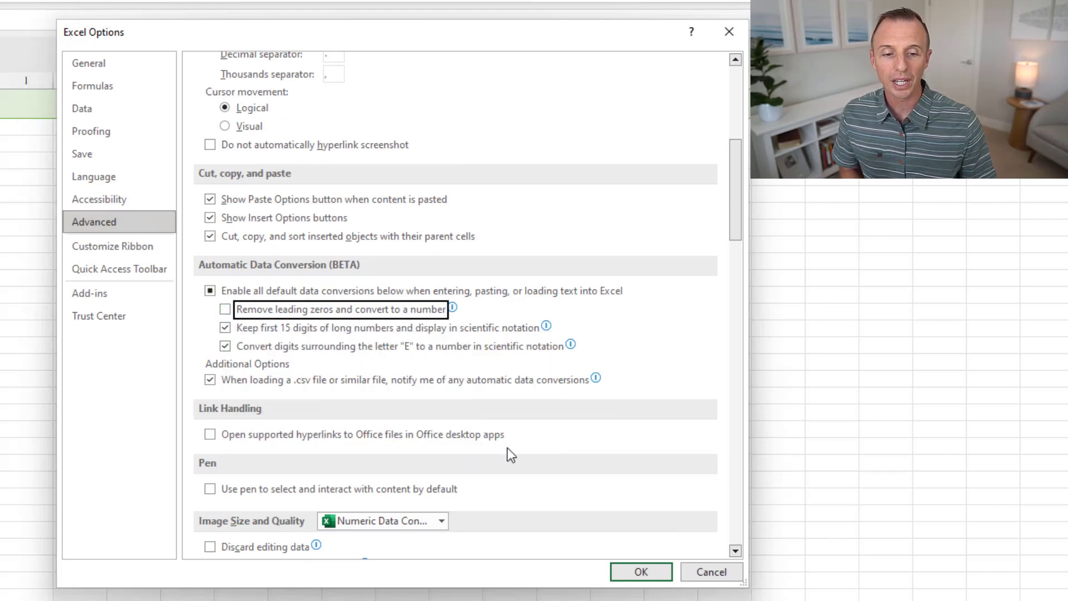
Step: Apply the setting and re-enter 00501 in B5, keeping its leading zeros
click(627, 573)
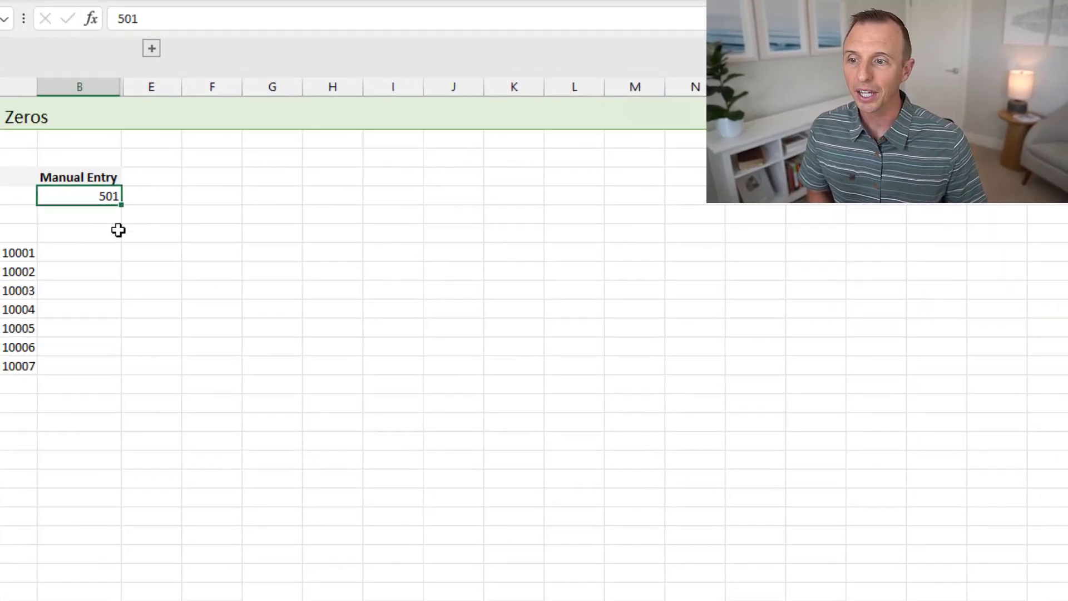
key(Delete)
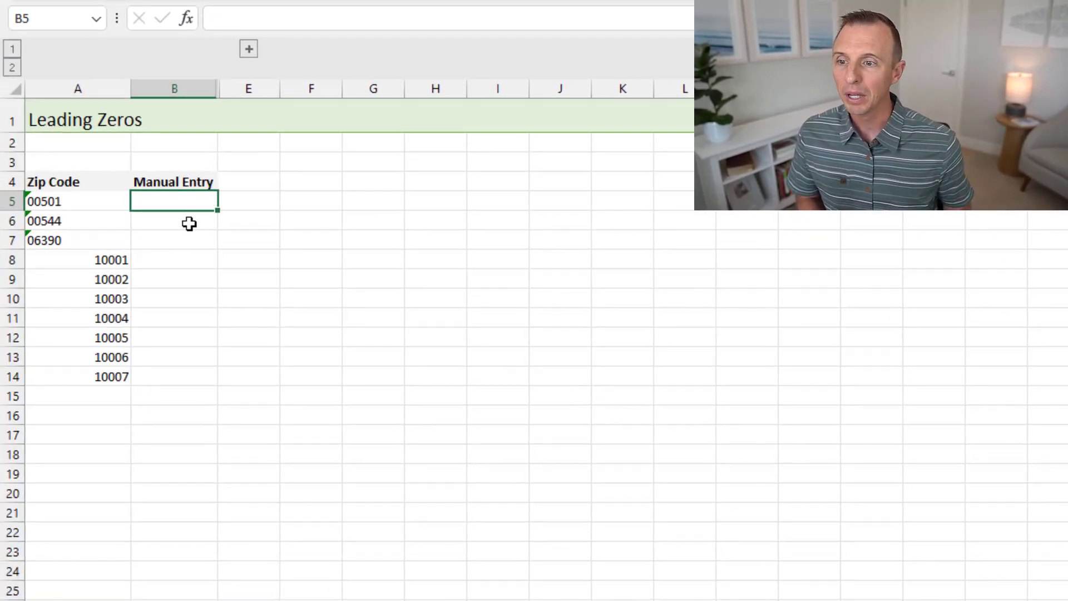
text(00501)
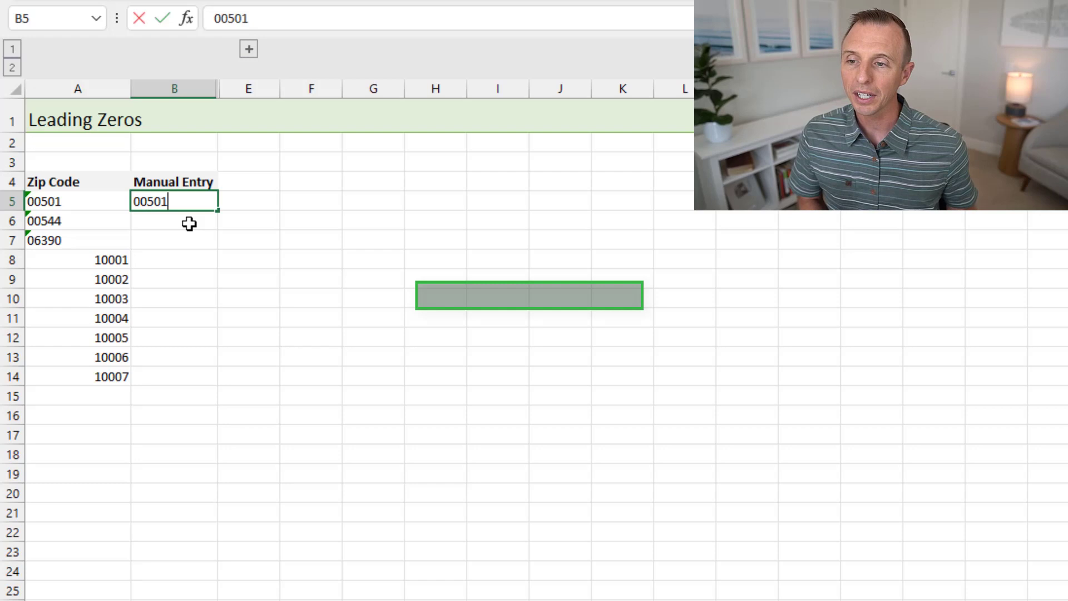
key(Return)
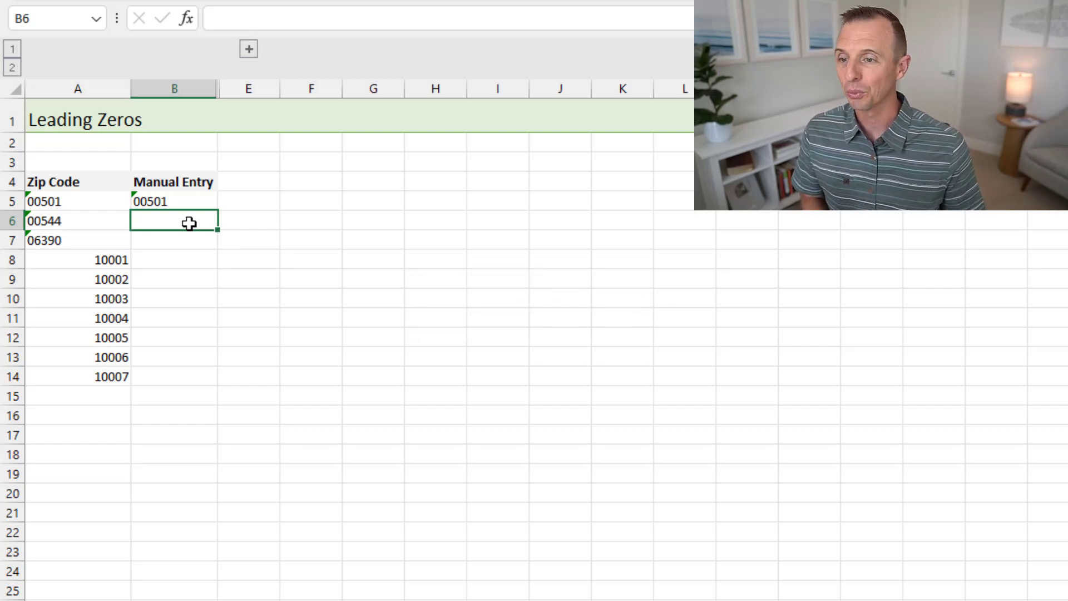
Step: Inspect B5's number-stored-as-text warning and leave it unconverted
click(150, 199)
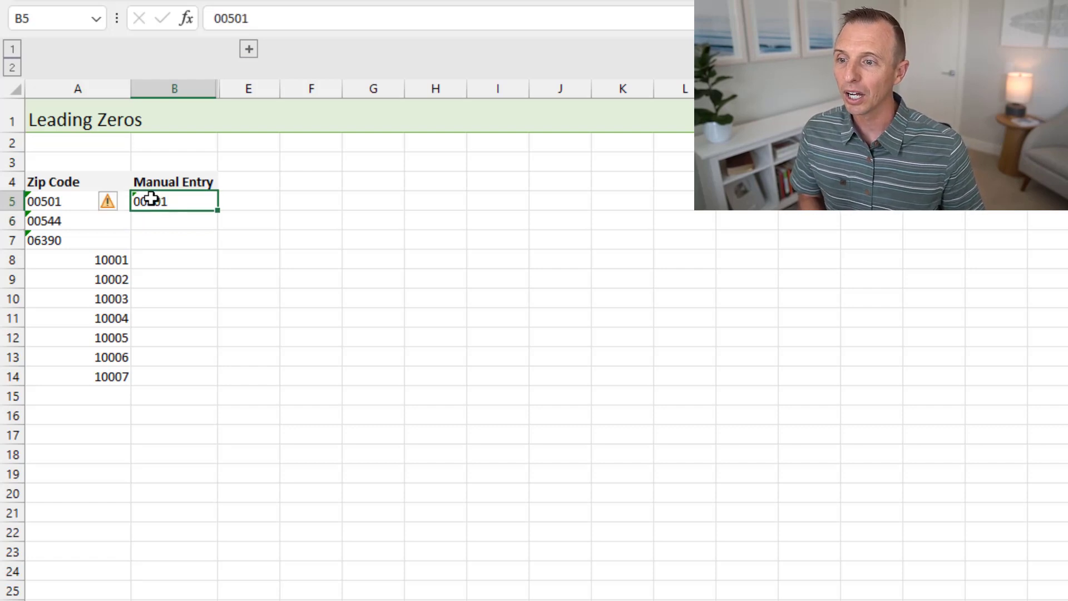
click(115, 202)
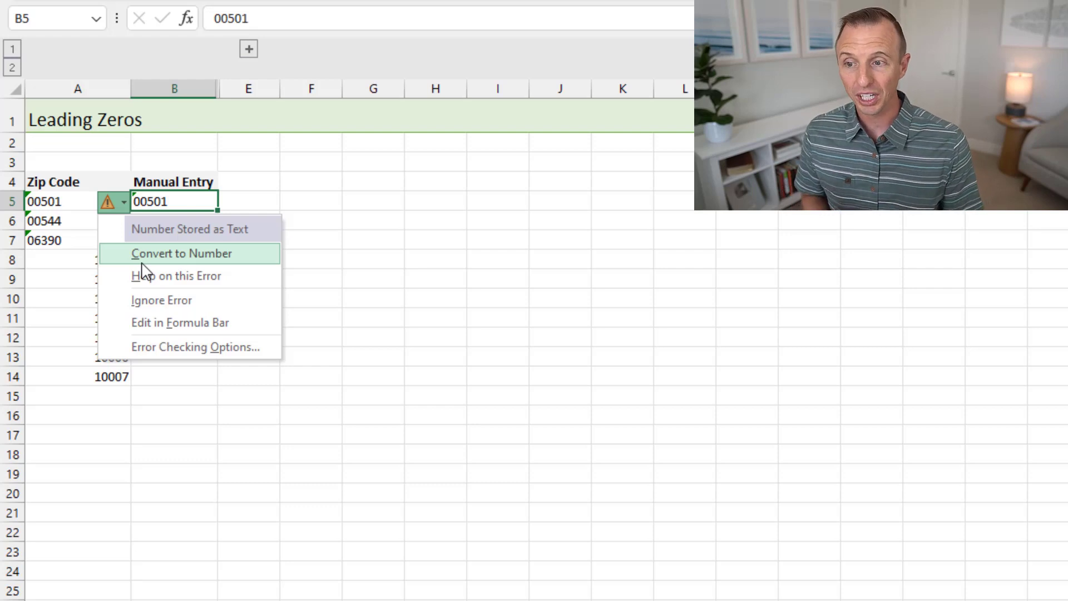
click(142, 203)
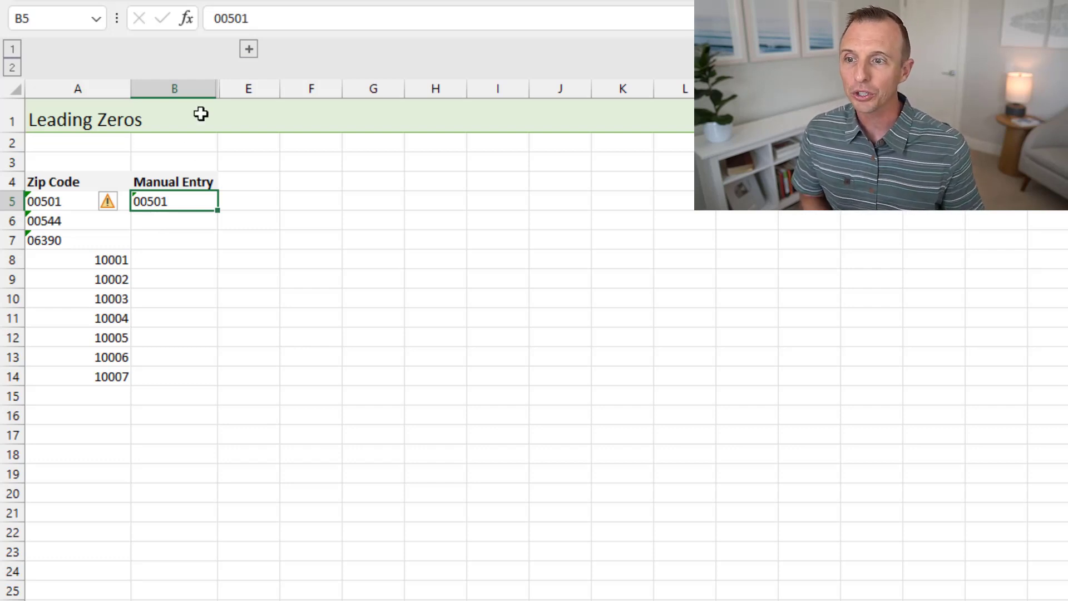
Step: Unhide the Text Format column and format C5:C14 as Text
click(249, 49)
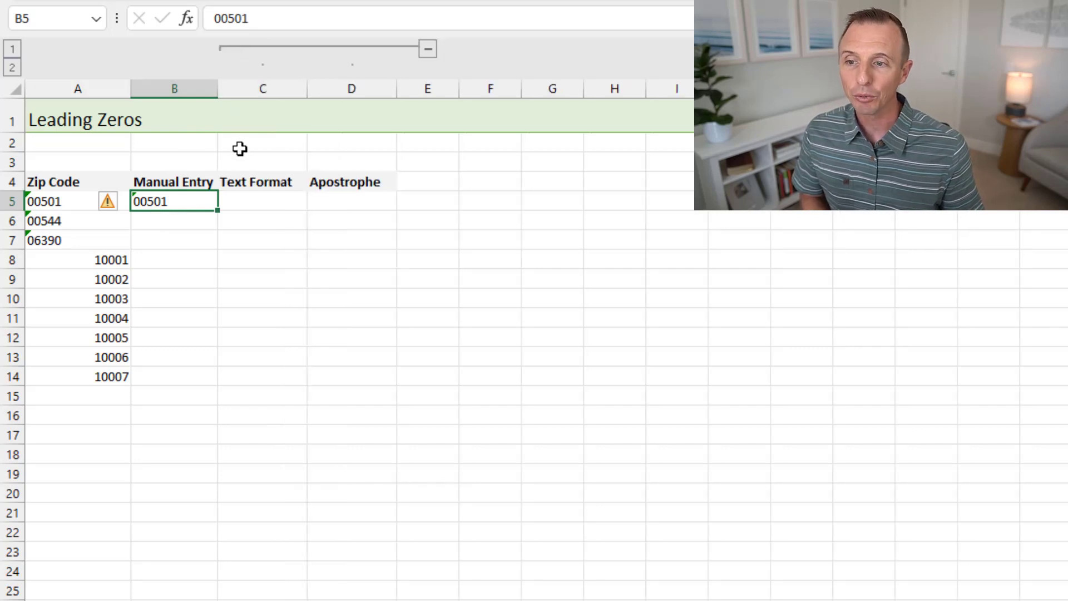
click(248, 203)
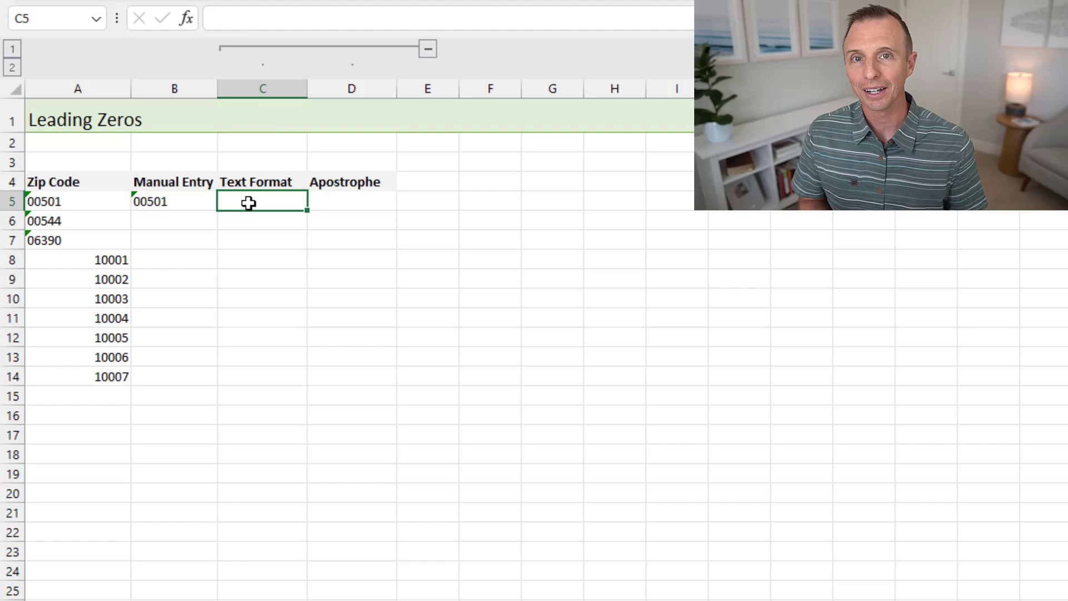
drag(248, 203, 250, 376)
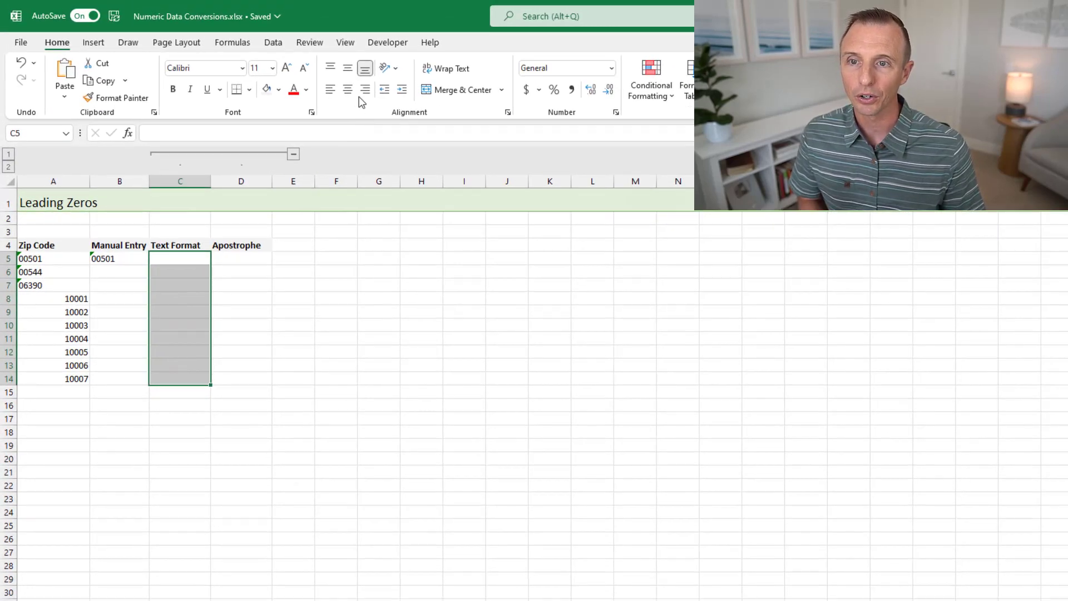
click(632, 57)
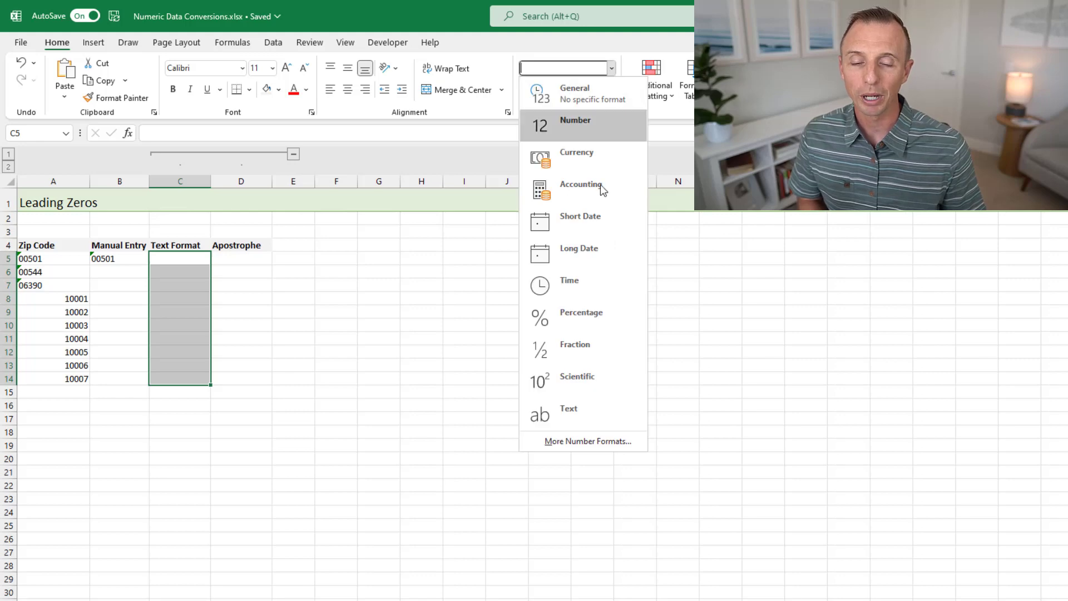
click(572, 419)
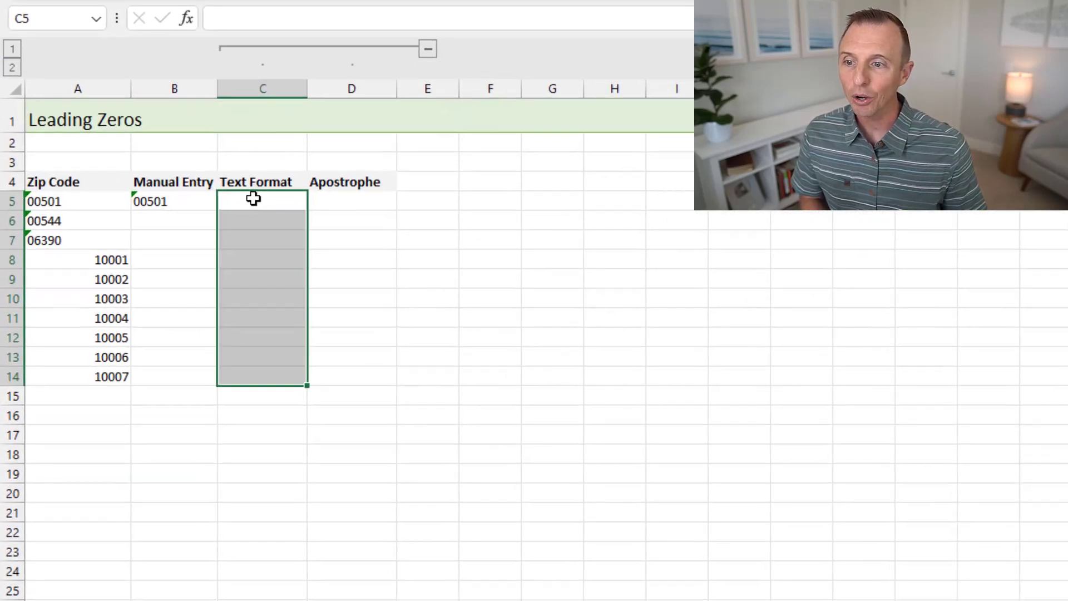
Step: Enter zip code 00501 in C5 under Text Format
click(173, 257)
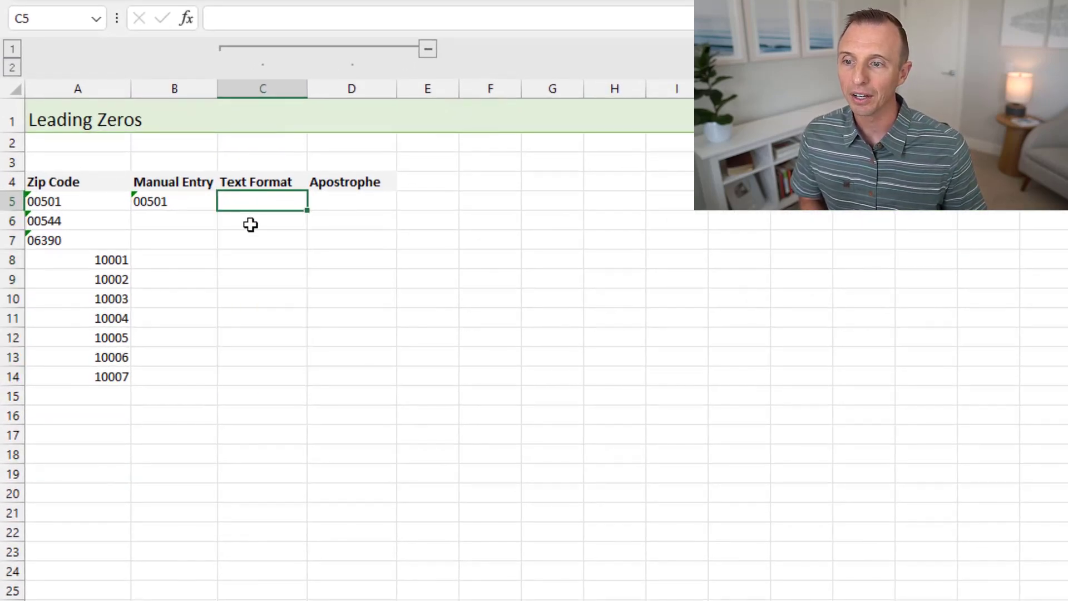
text(00501)
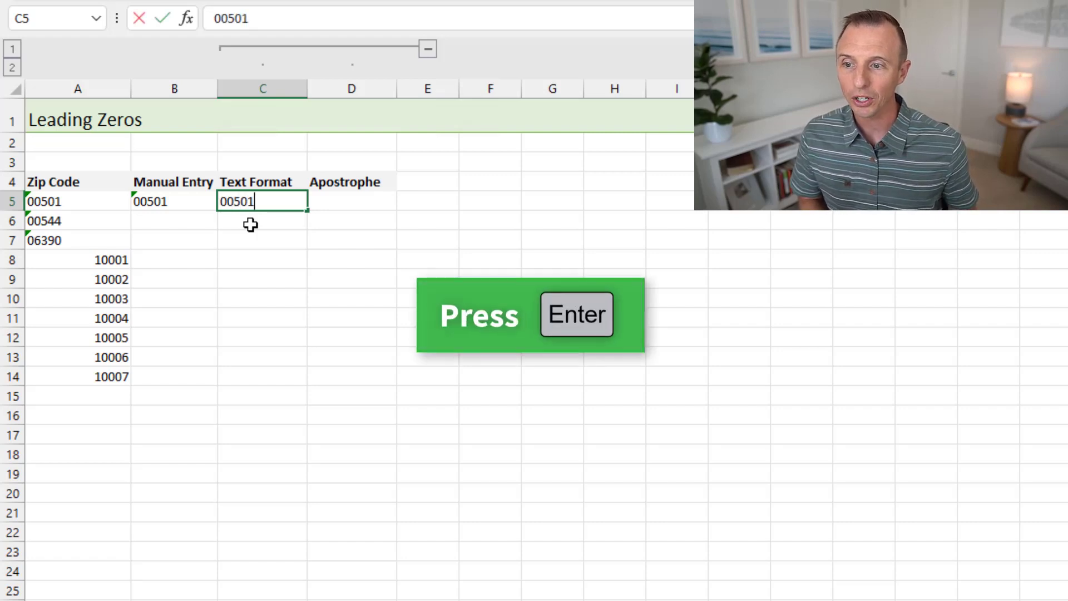
key(Return)
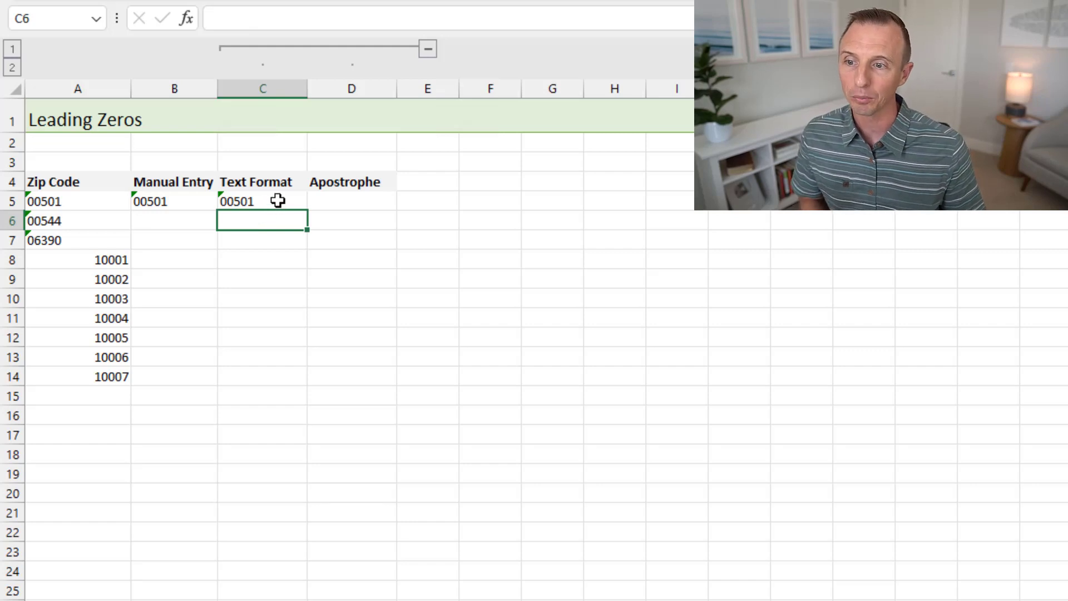
Step: Enter '00501 in D5 under Apostrophe and confirm its stored value
click(336, 199)
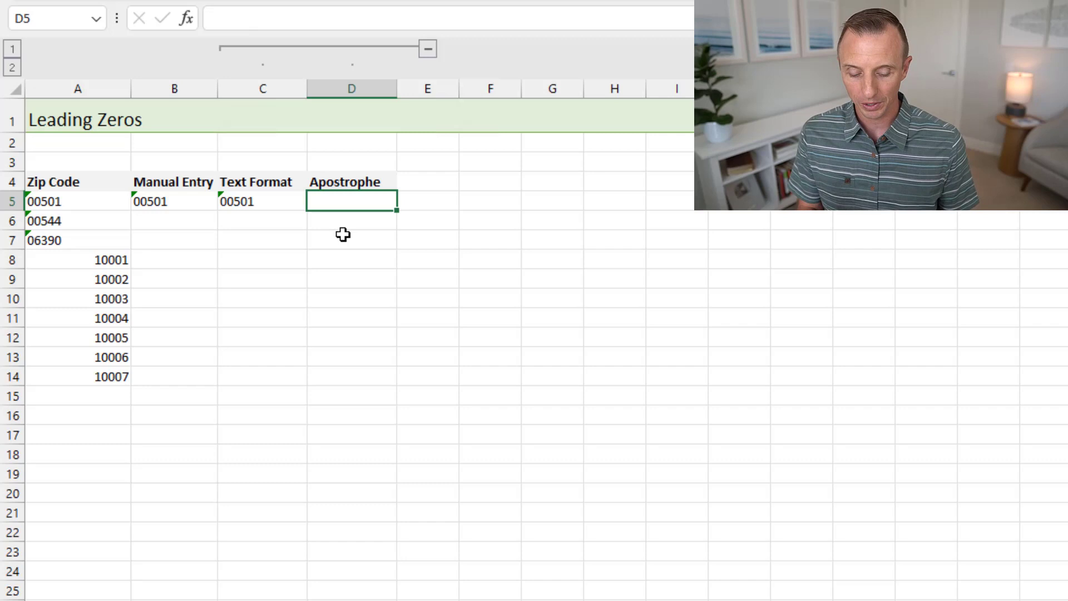
text(')
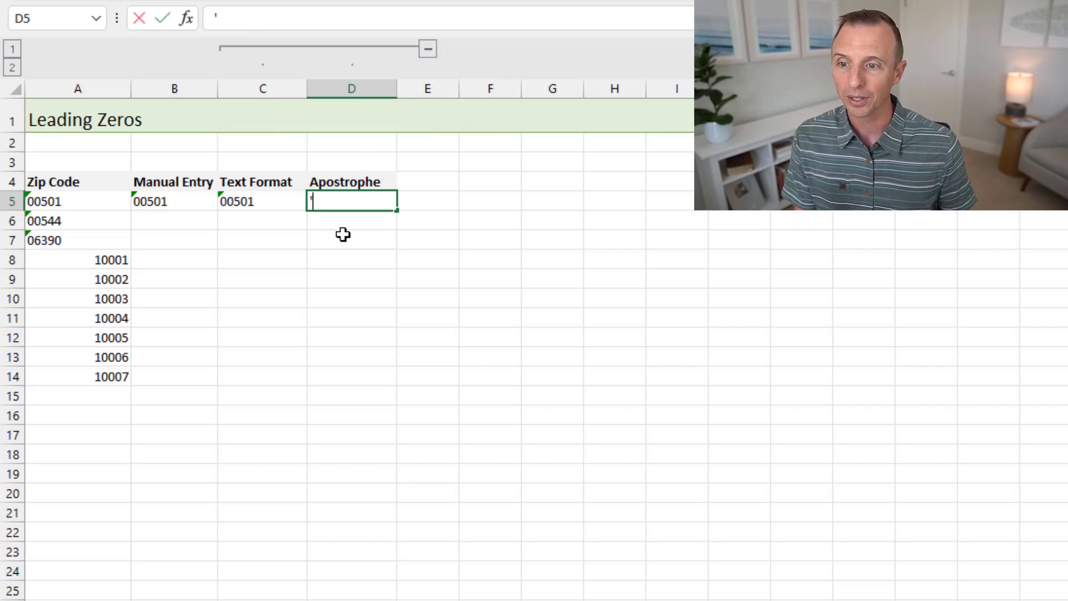
text(00501)
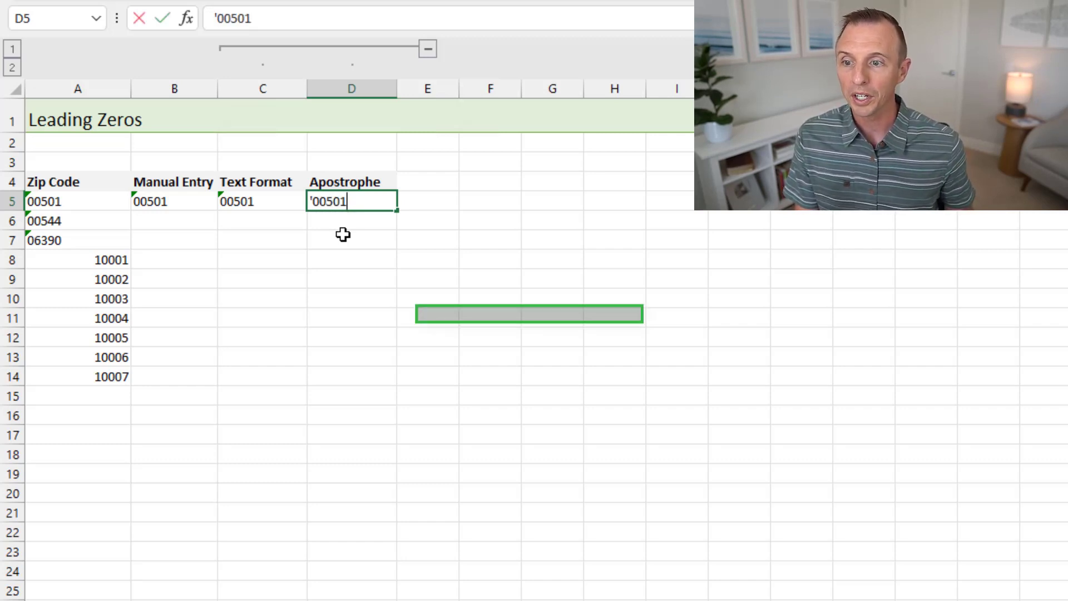
key(Return)
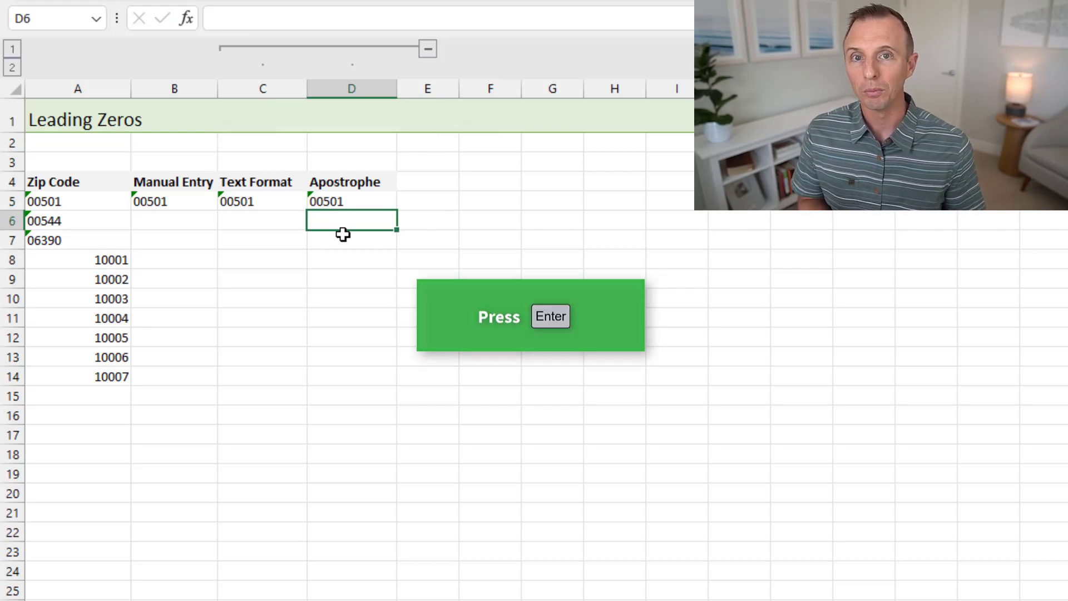
click(330, 201)
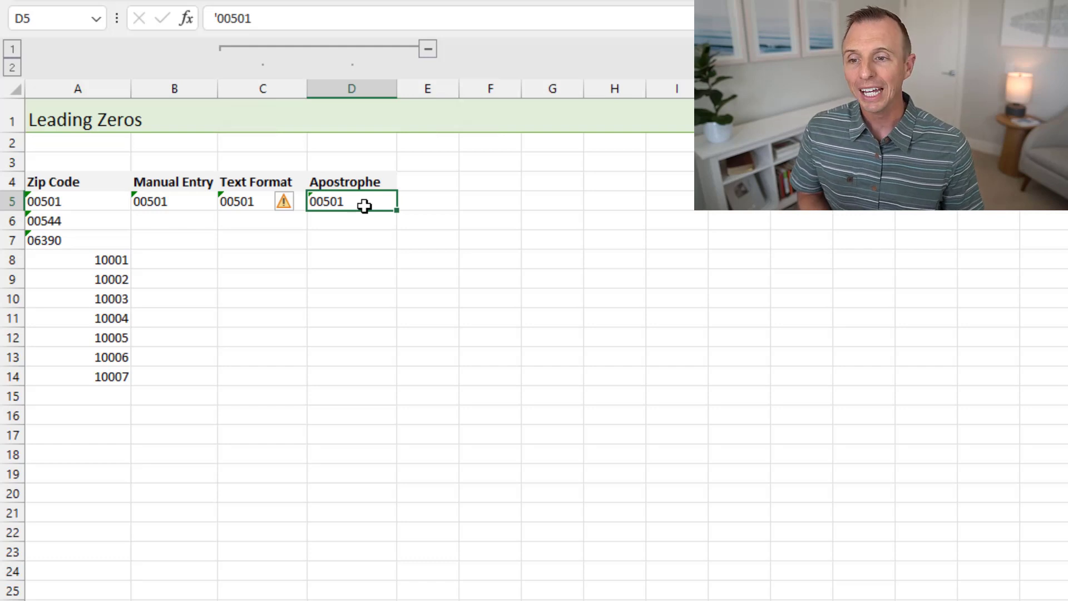
Step: Compare the Manual Entry values in cells B5 and B6
click(176, 202)
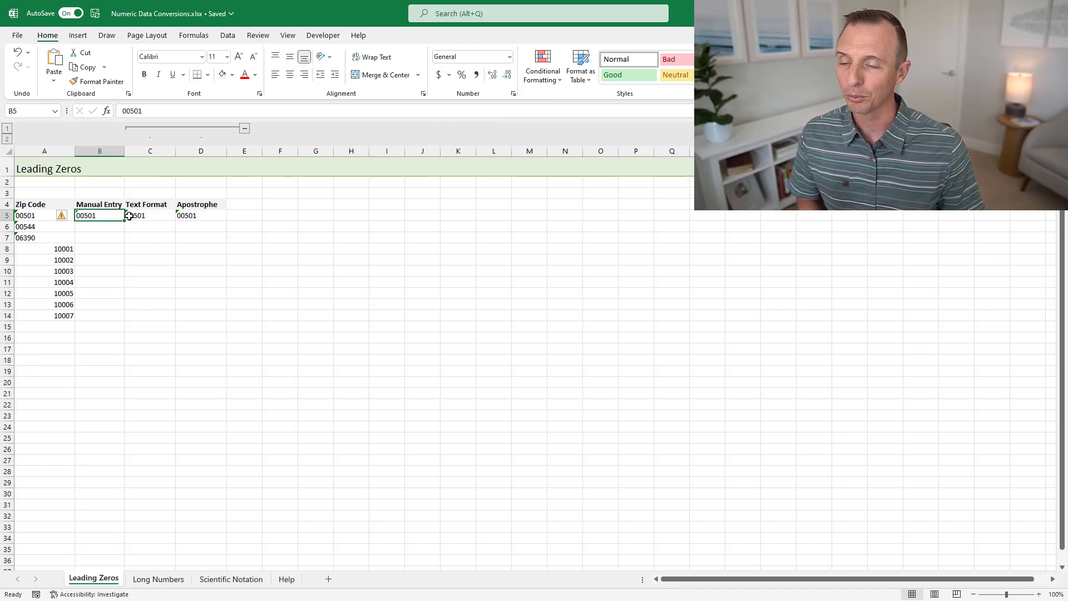
click(91, 228)
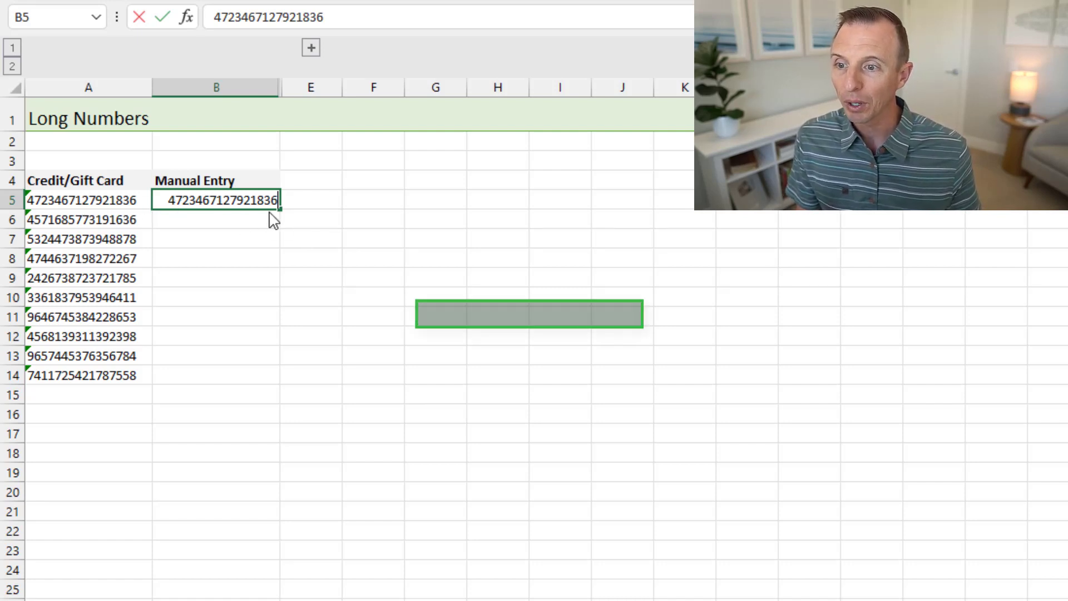
Step: Commit the 16-digit card number in B5 and check it shows 4.72347E+15
key(Return)
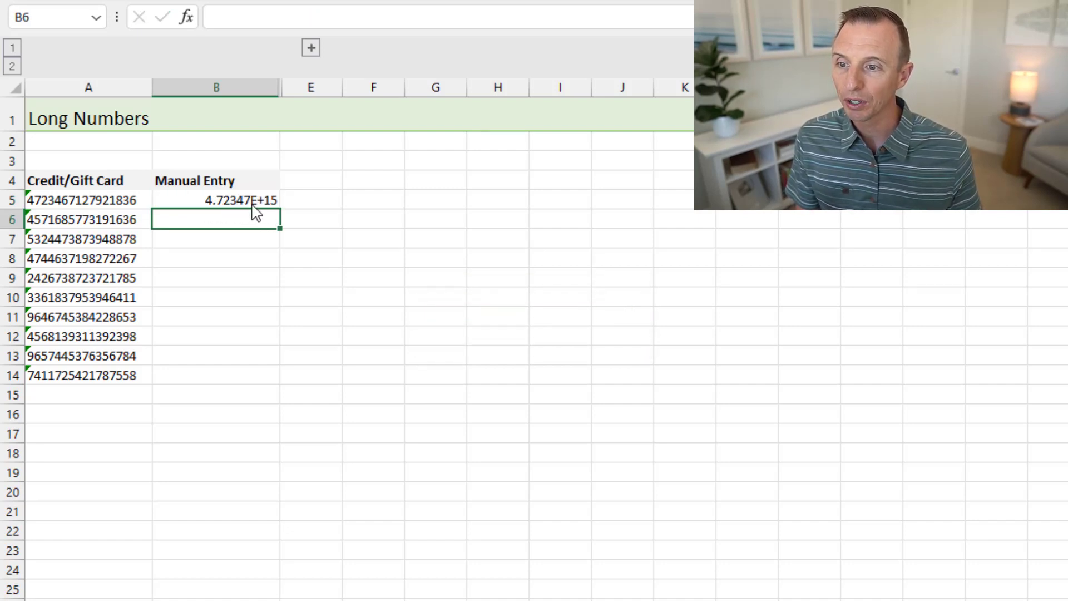
click(248, 200)
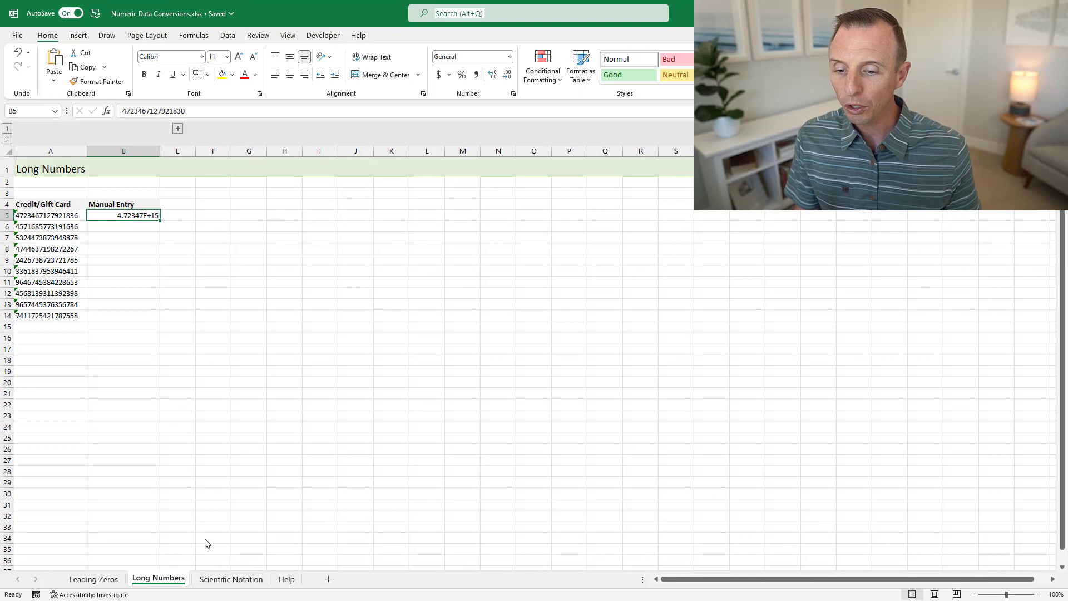
click(219, 580)
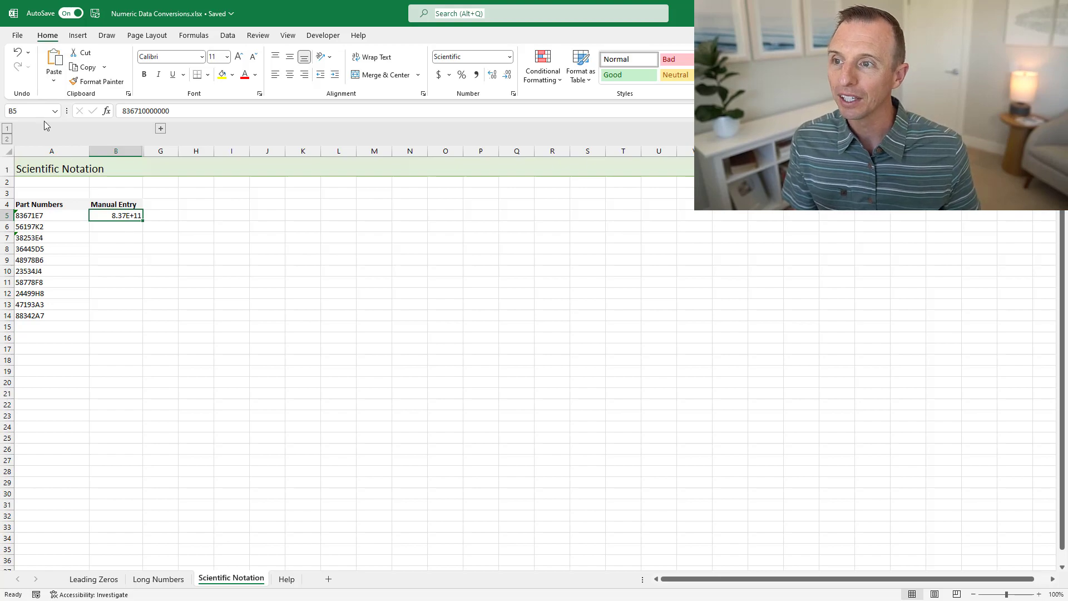
Step: Turn off the 15-digit long number and letter E scientific notation conversions and apply
click(17, 36)
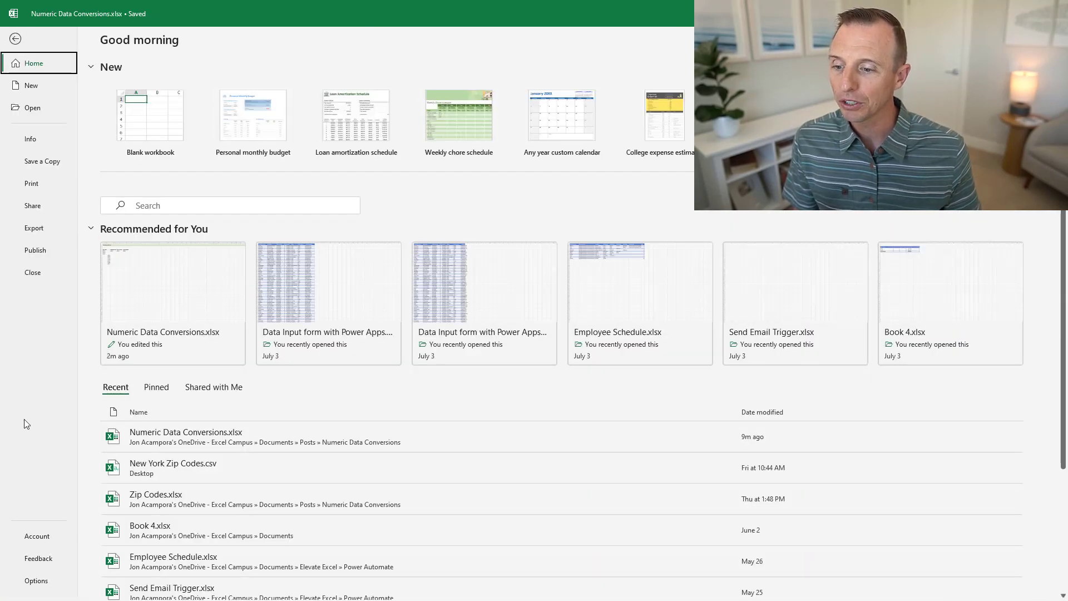
click(34, 581)
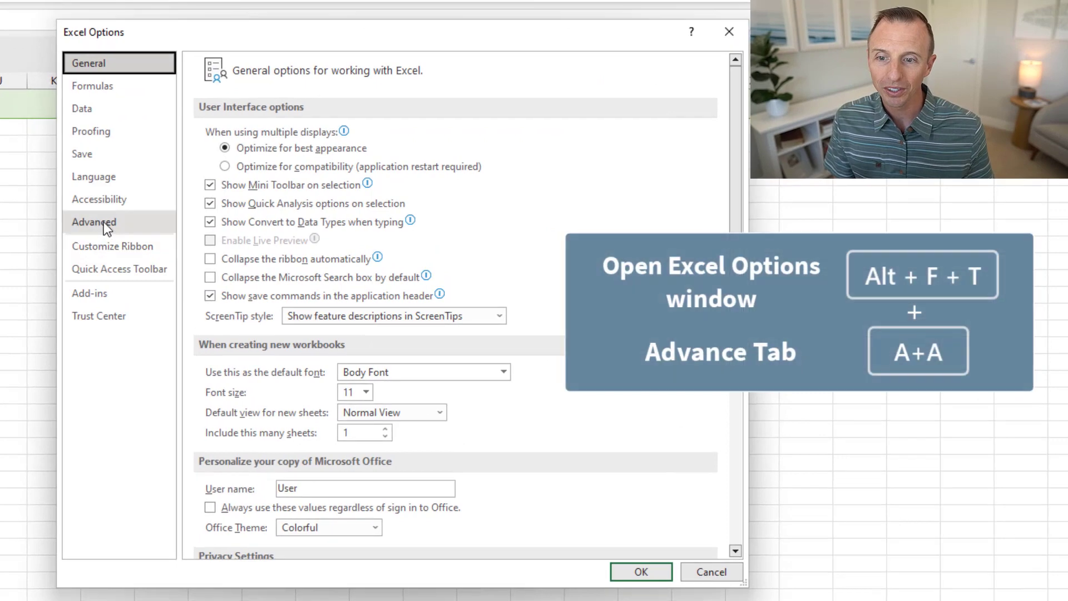
click(105, 222)
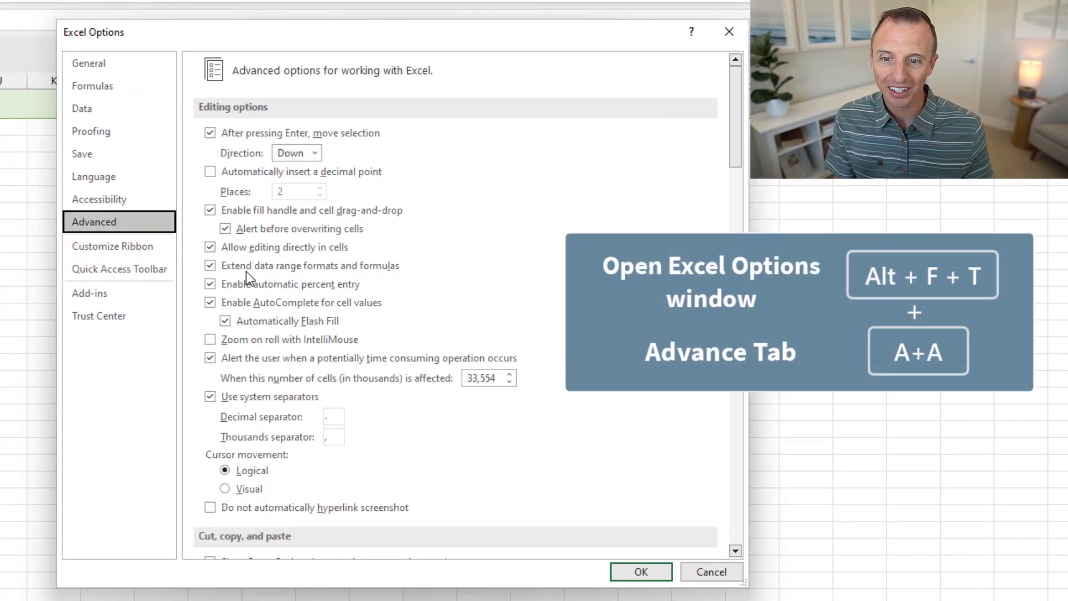
scroll(265, 305, down, 3)
scroll(265, 304, down, 1)
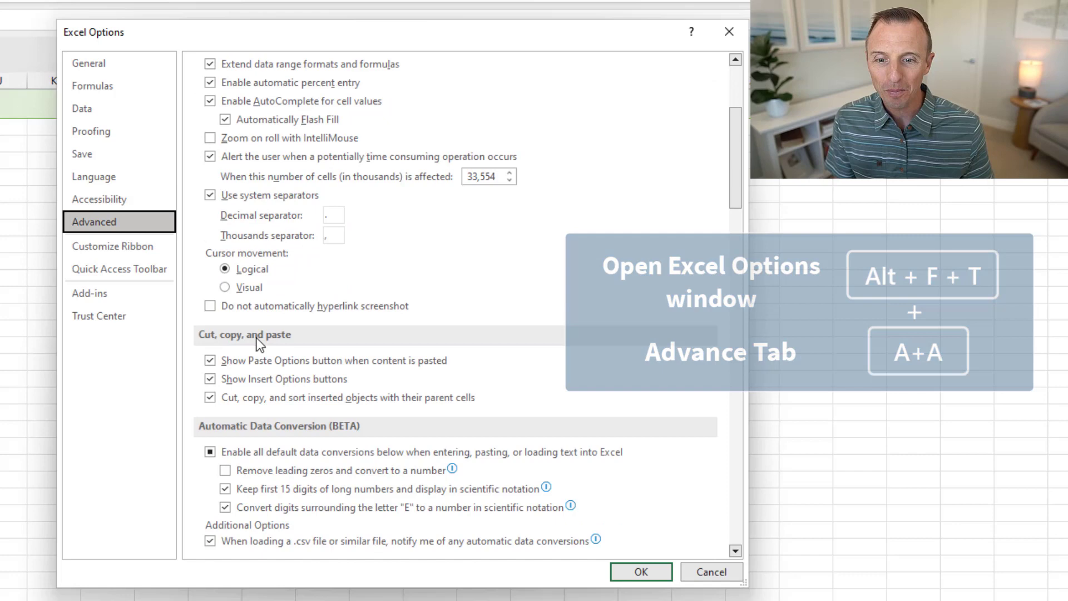
scroll(212, 389, down, 1)
scroll(214, 397, down, 1)
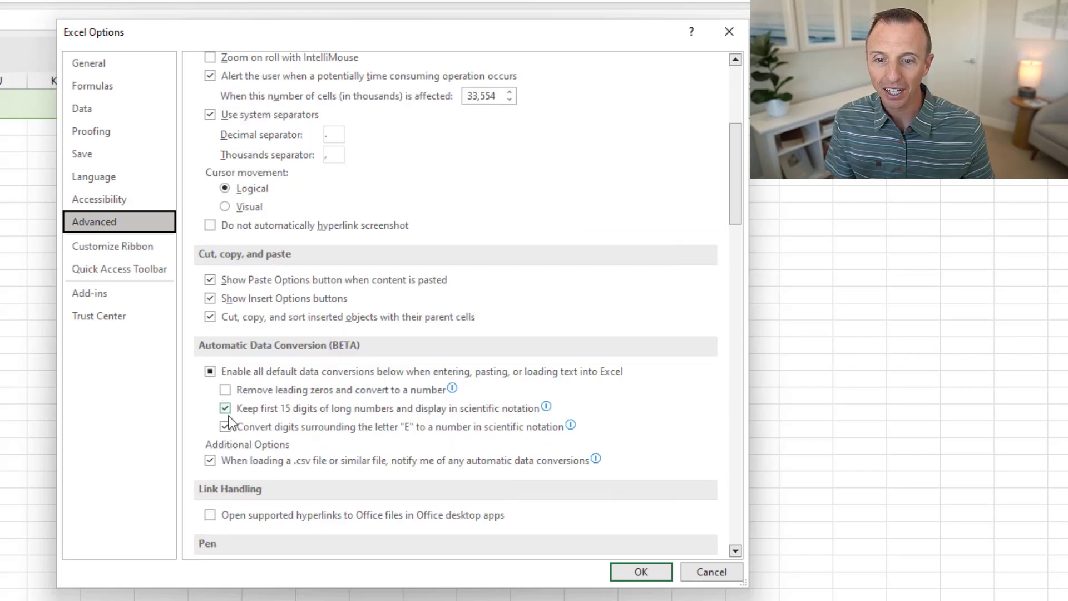
click(226, 409)
click(225, 426)
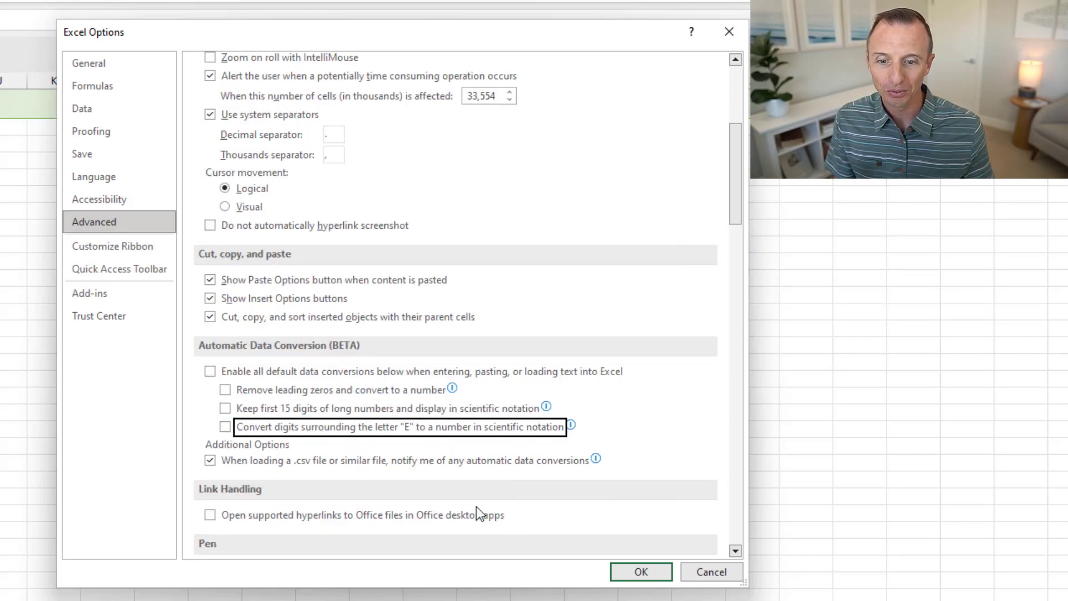
click(635, 572)
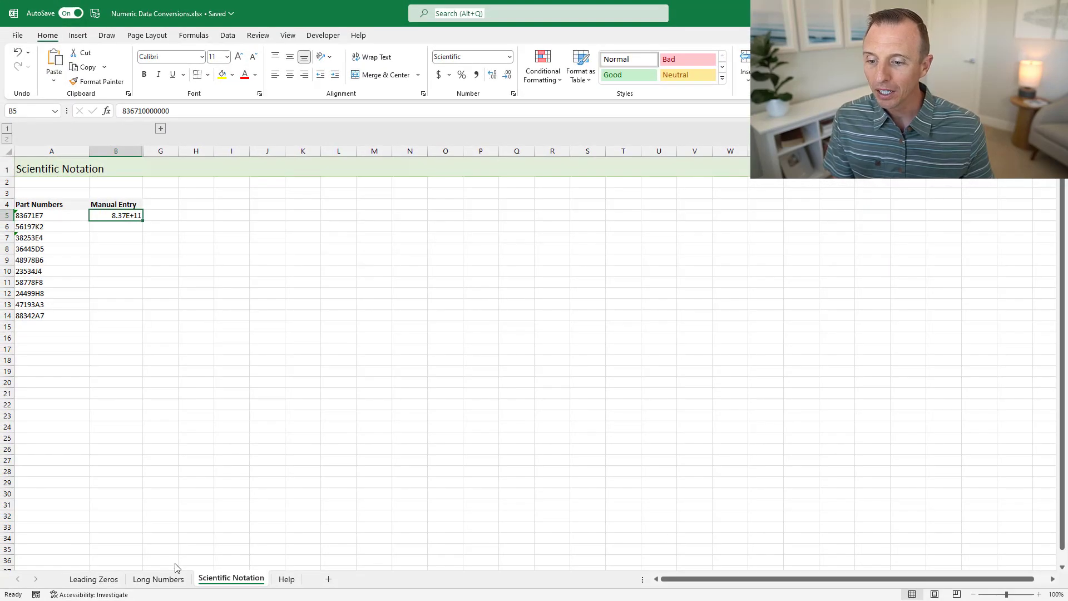
Step: On Long Numbers, copy the card number from A5 and paste it into B5
click(160, 582)
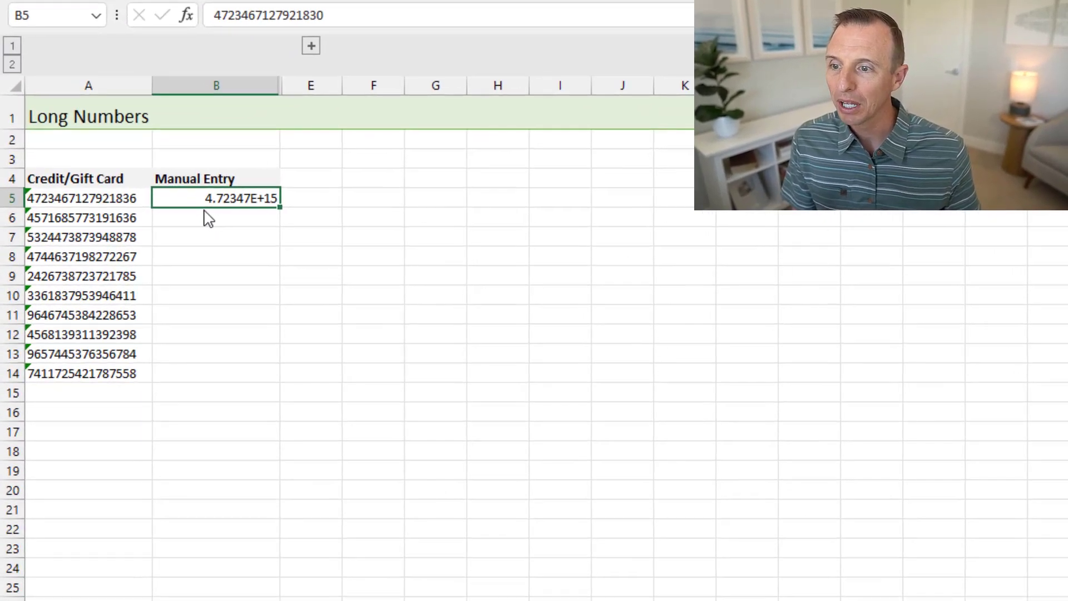
double_click(82, 213)
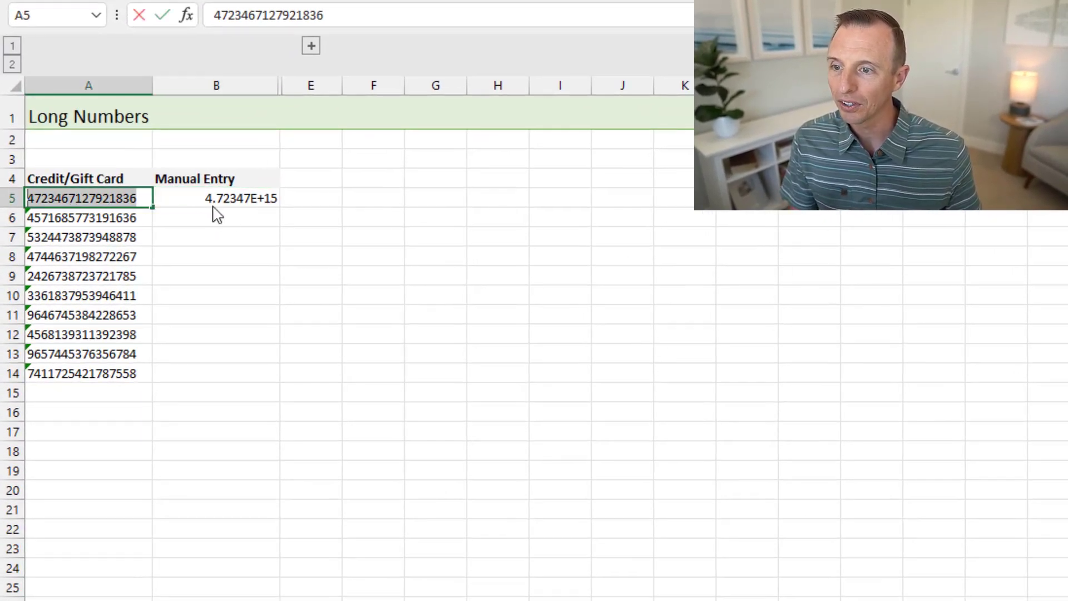
click(230, 199)
key(Delete)
key(ctrl+v)
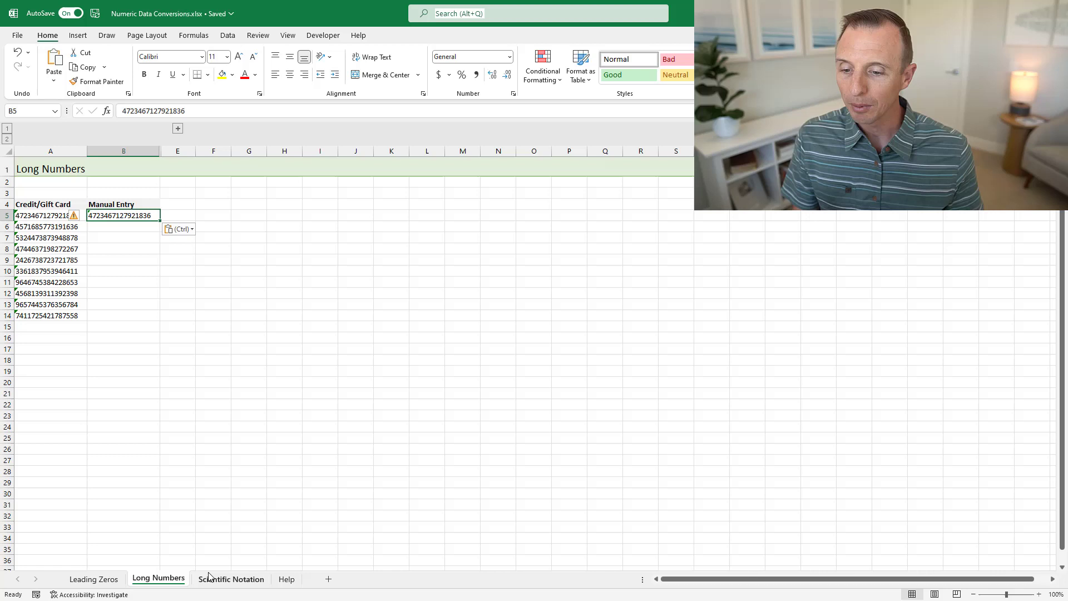
Step: Set B5 on Scientific Notation to General and paste part number 83671E7 into it
click(223, 577)
click(46, 218)
double_click(45, 217)
drag(44, 217, 8, 213)
key(ctrl+c)
click(108, 222)
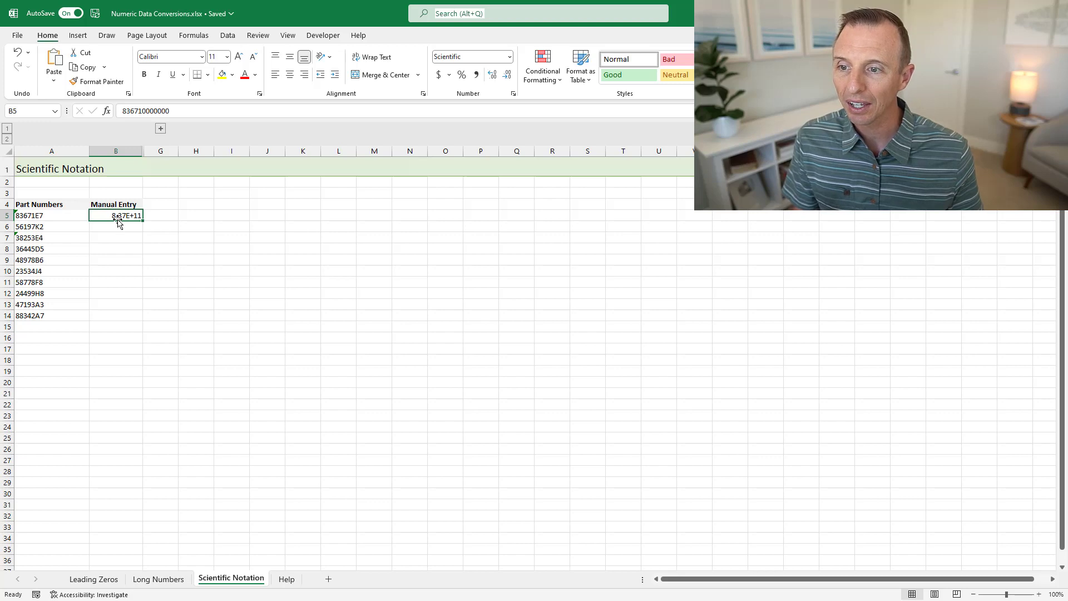
click(509, 57)
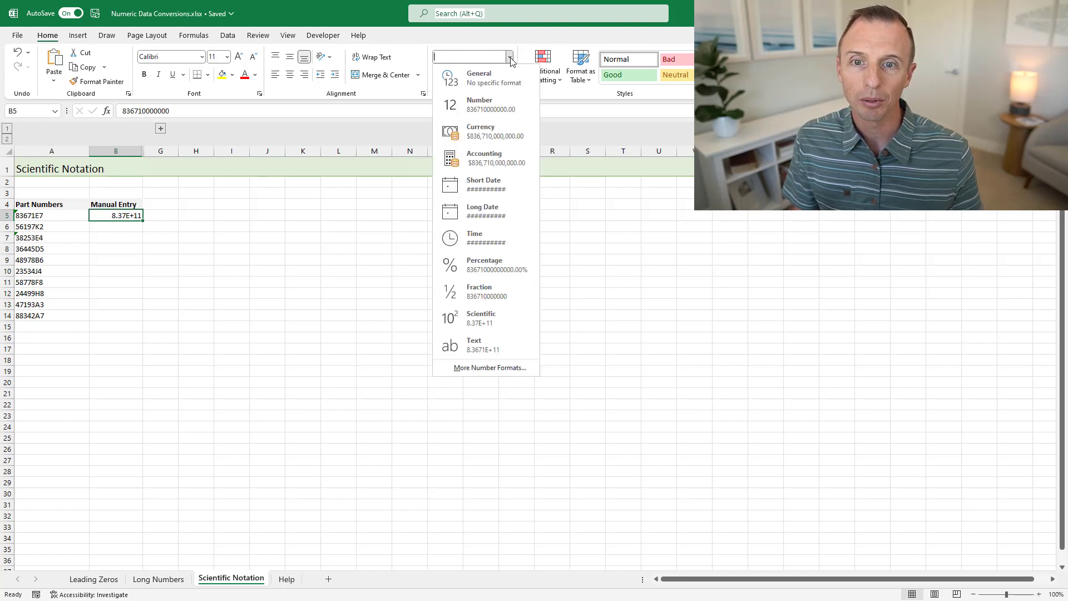
click(485, 78)
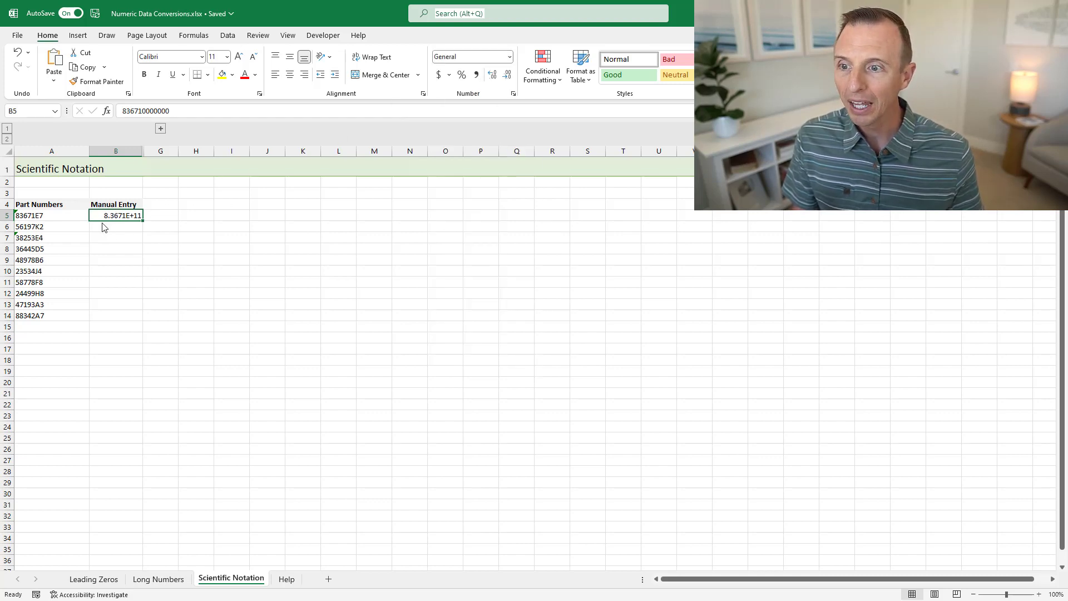
key(ctrl+v)
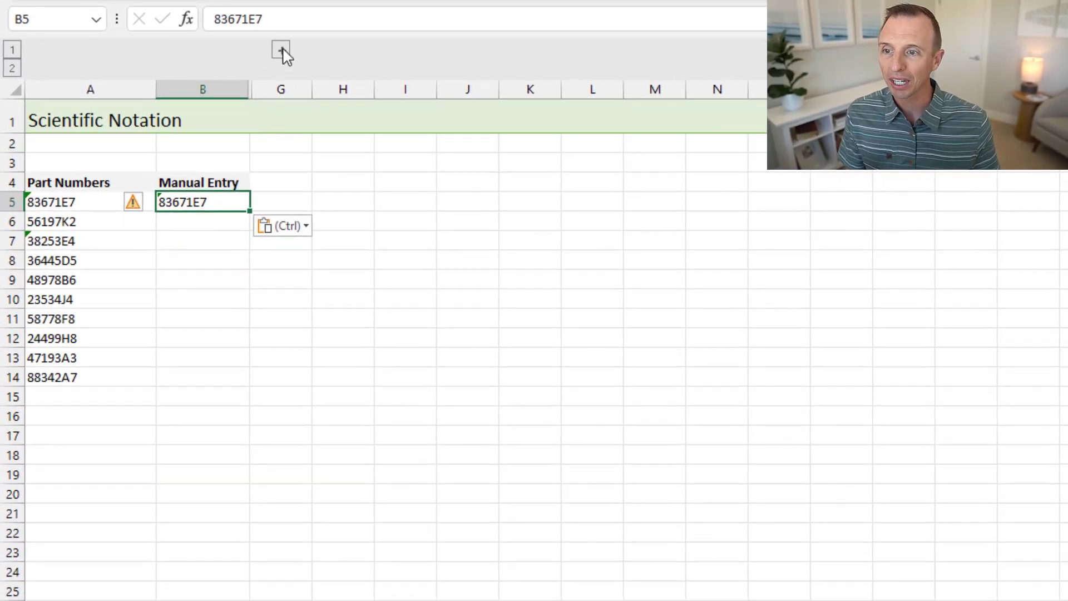
Step: Expand hidden columns C–F and inspect C5, D5 and E5; E5 shows 8.37E+11
click(282, 50)
click(288, 199)
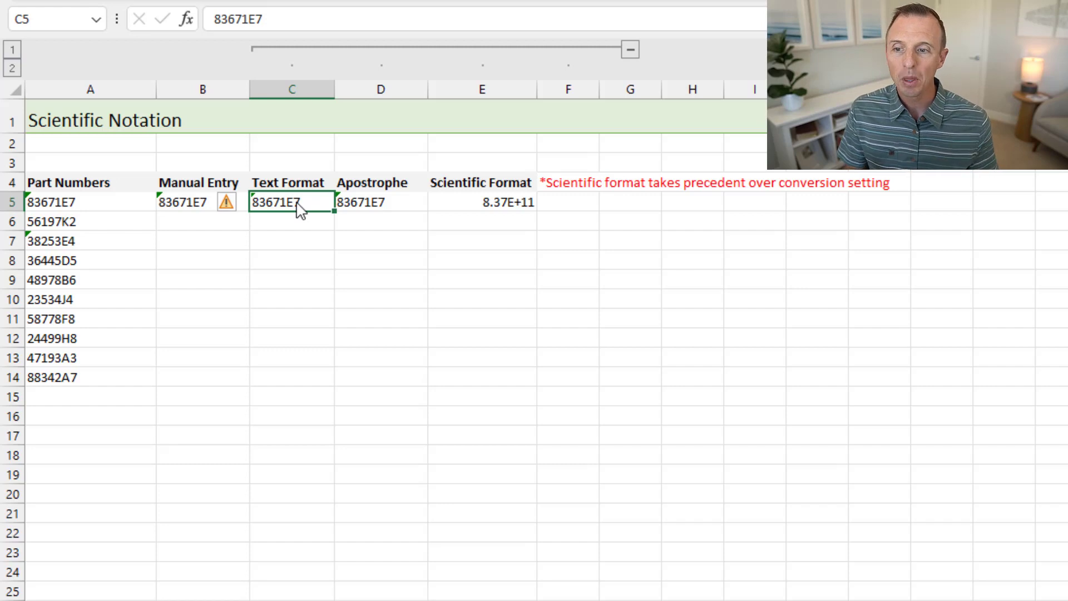
click(374, 203)
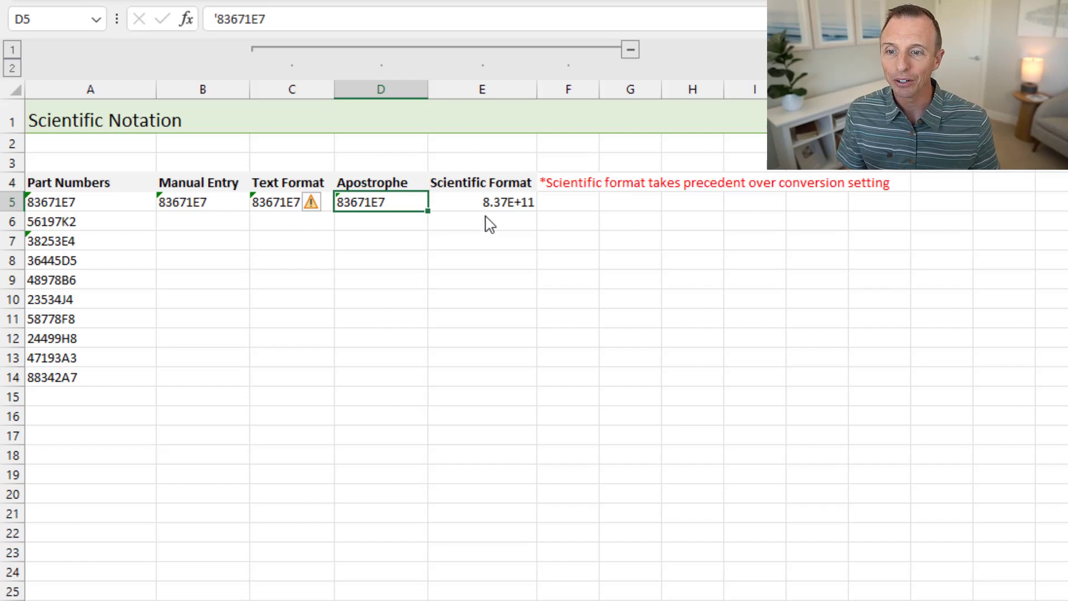
click(517, 216)
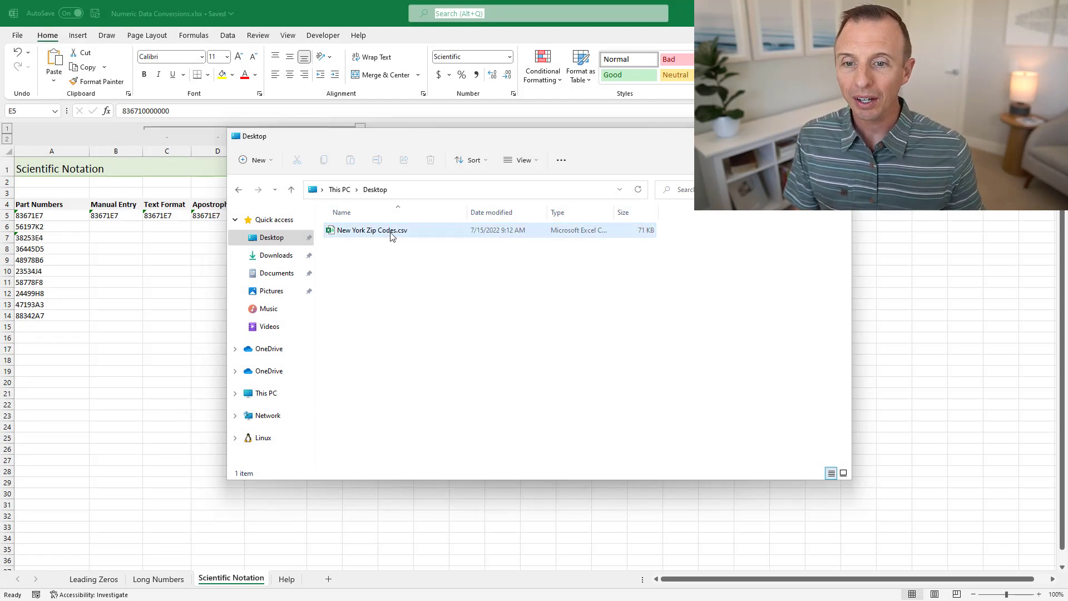
double_click(390, 230)
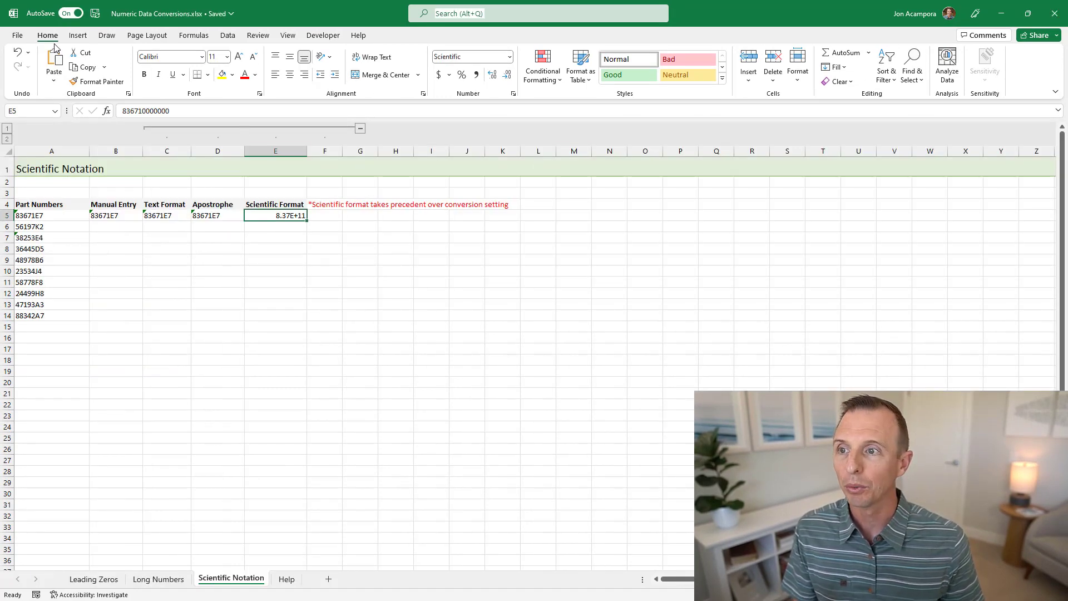
Step: Check Enable all default data conversions under Advanced options and apply it with OK
click(17, 36)
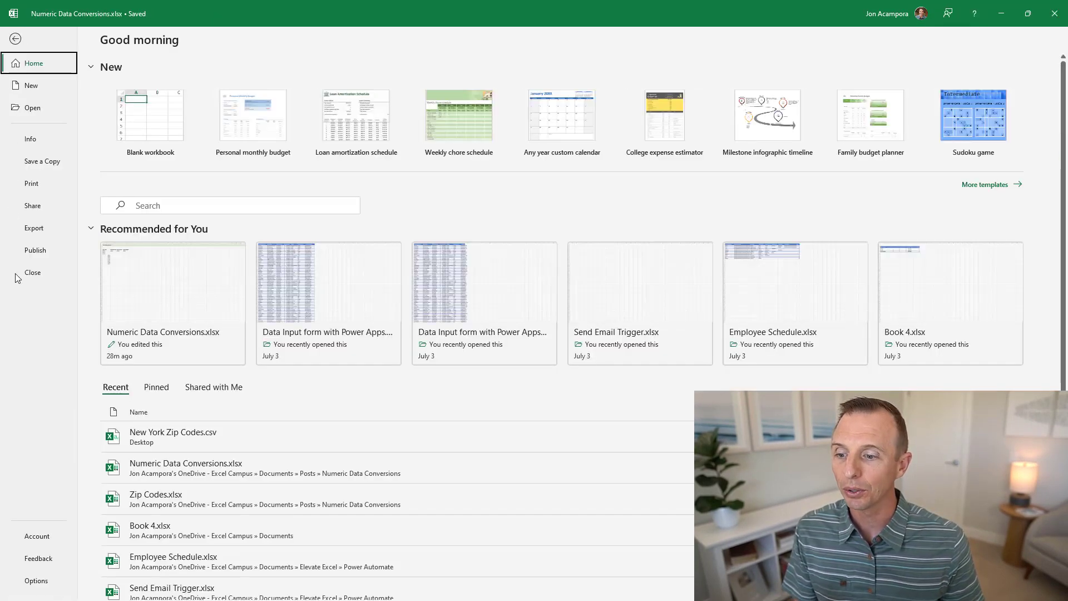
click(32, 581)
click(318, 241)
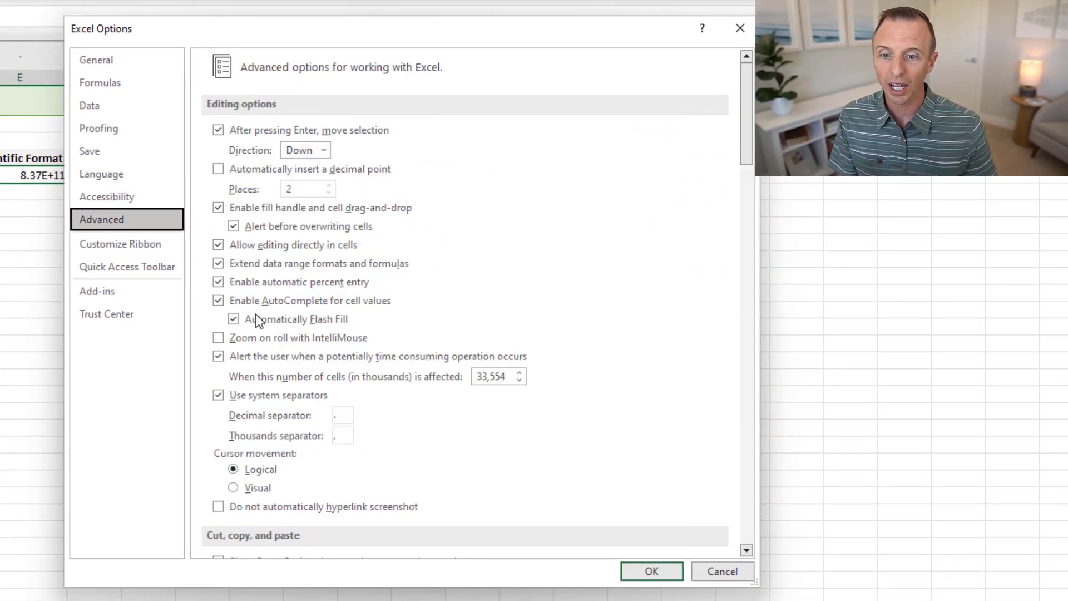
scroll(257, 321, down, 6)
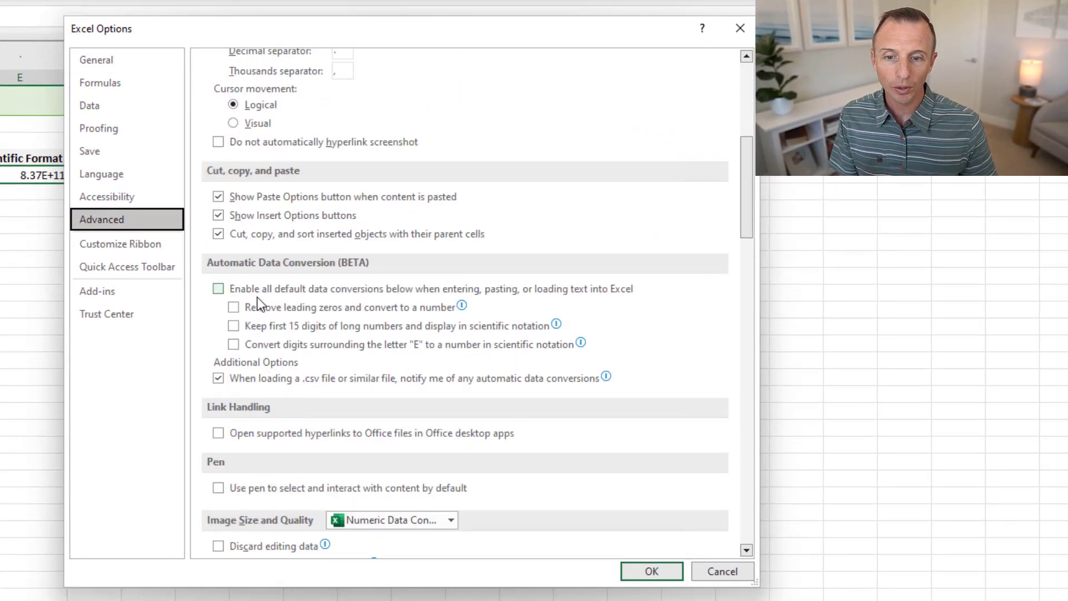
mouse_move(255, 343)
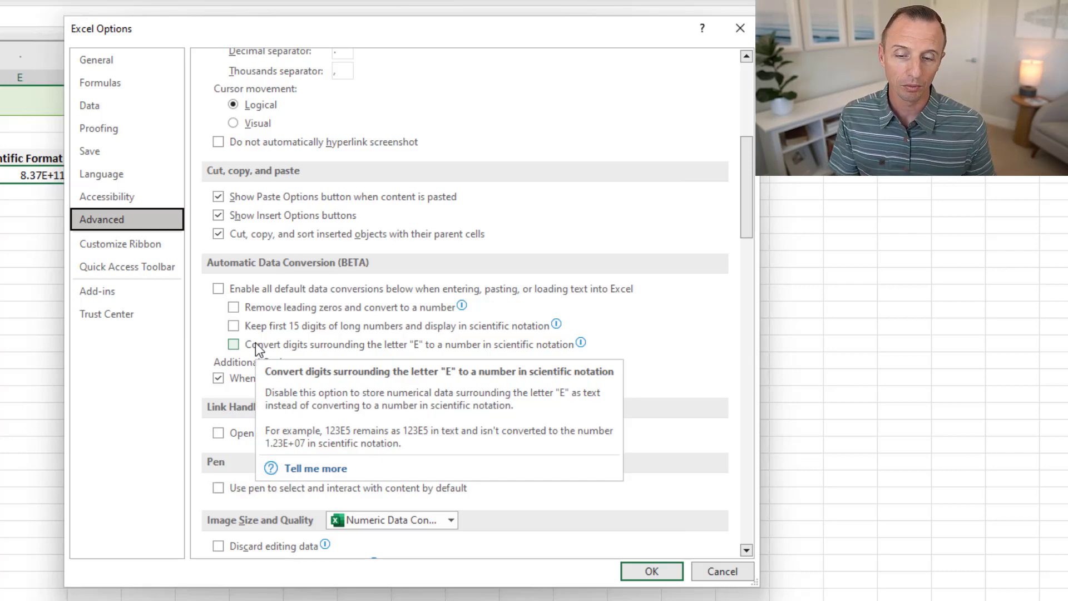
click(218, 288)
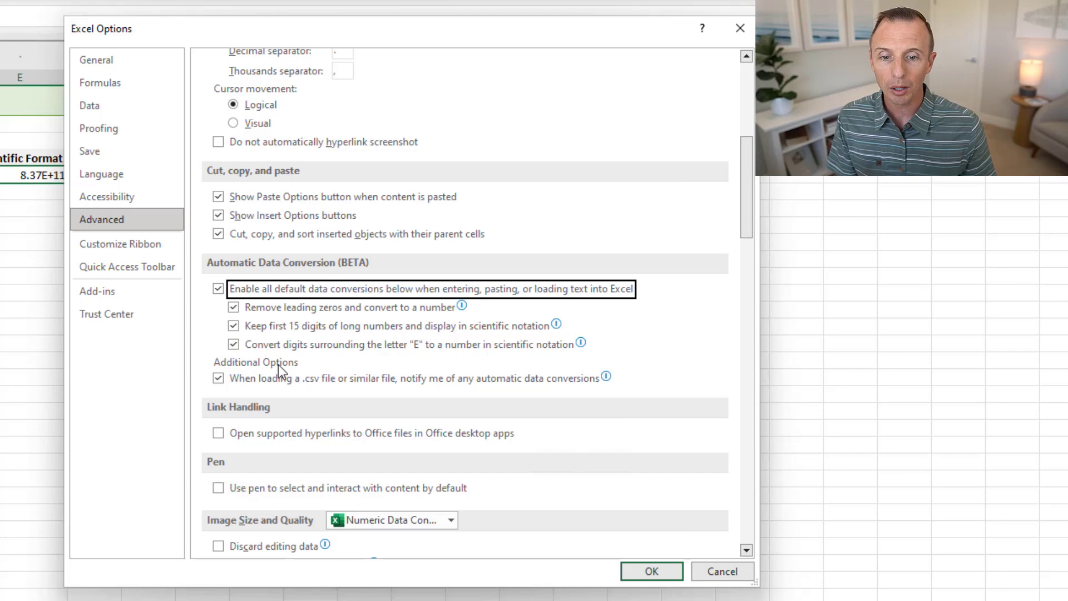
mouse_move(406, 385)
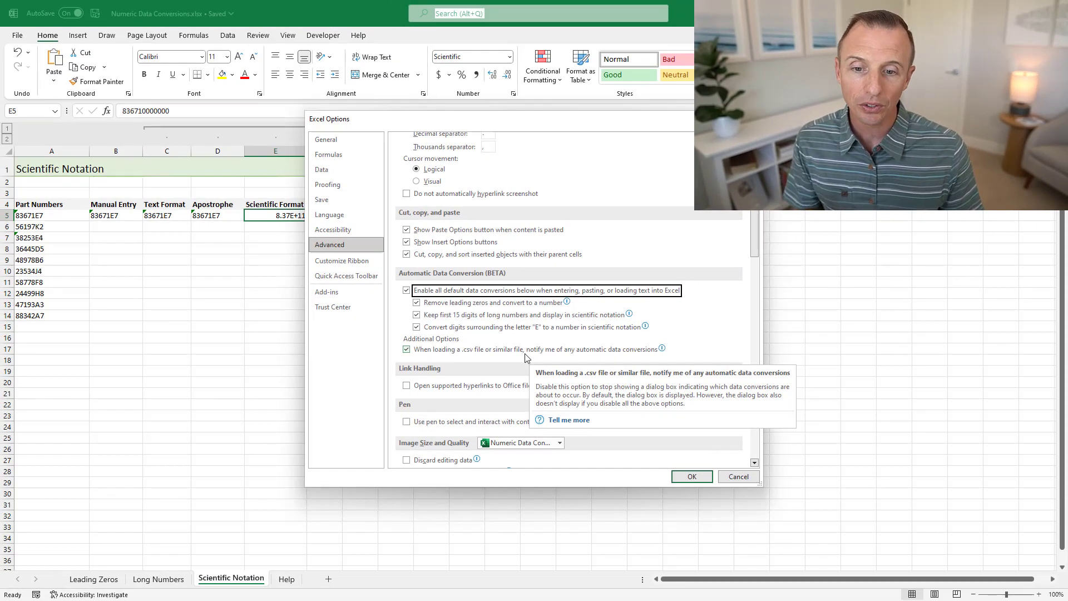
click(691, 476)
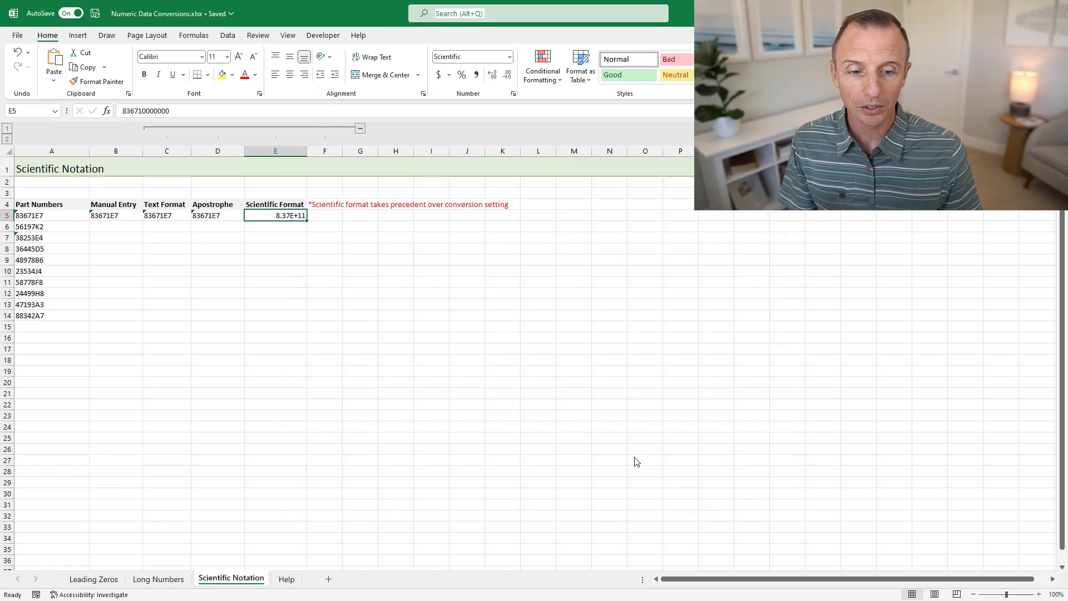
Step: Open New York Zip Codes.csv from the Desktop, choosing Don't Convert at the prompt
key(alt+Tab)
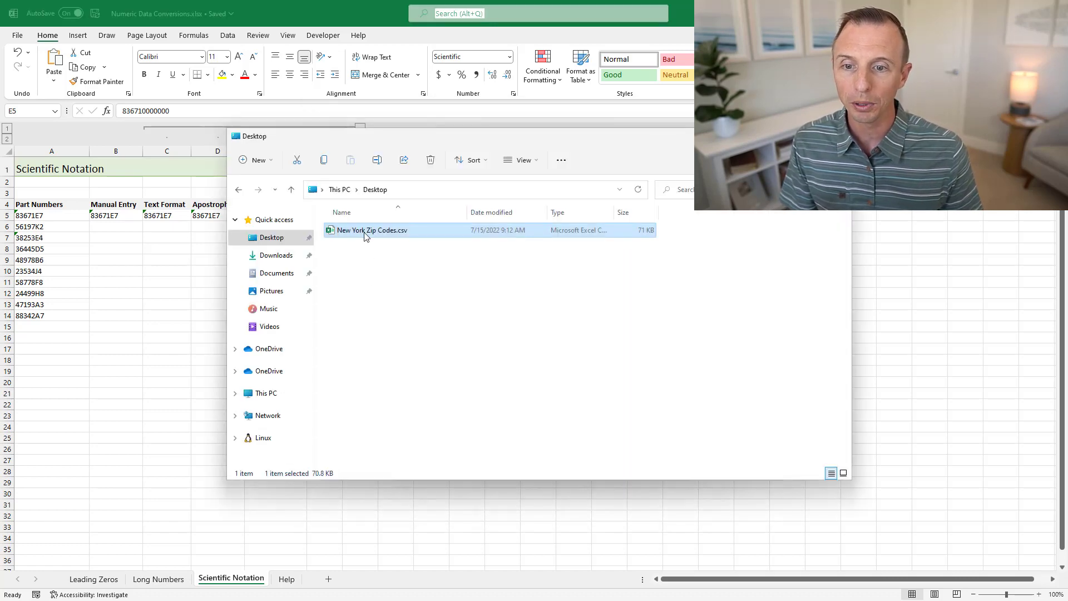
double_click(366, 230)
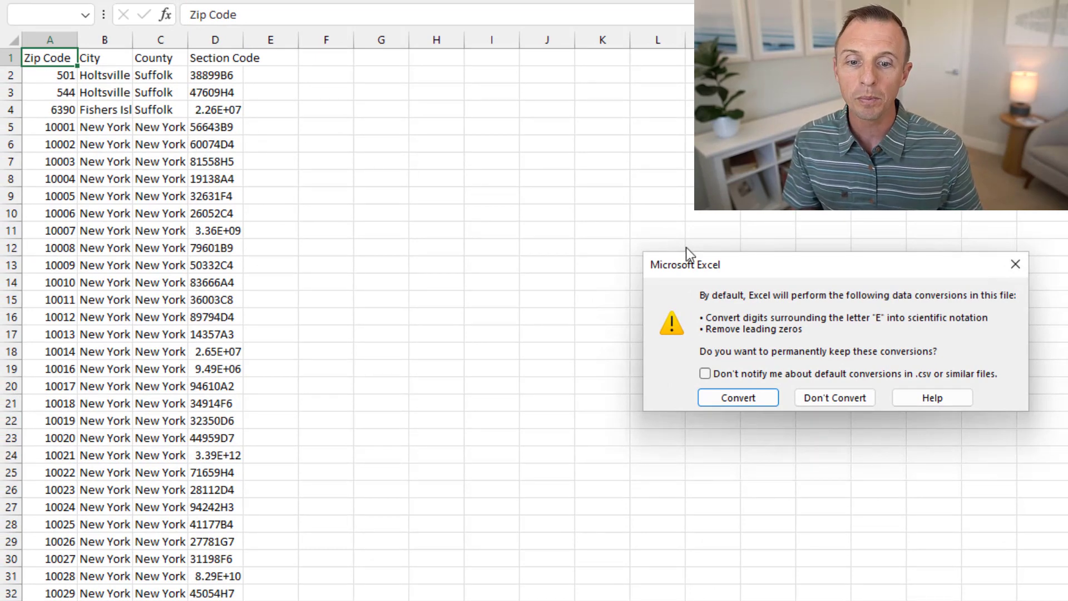
click(825, 399)
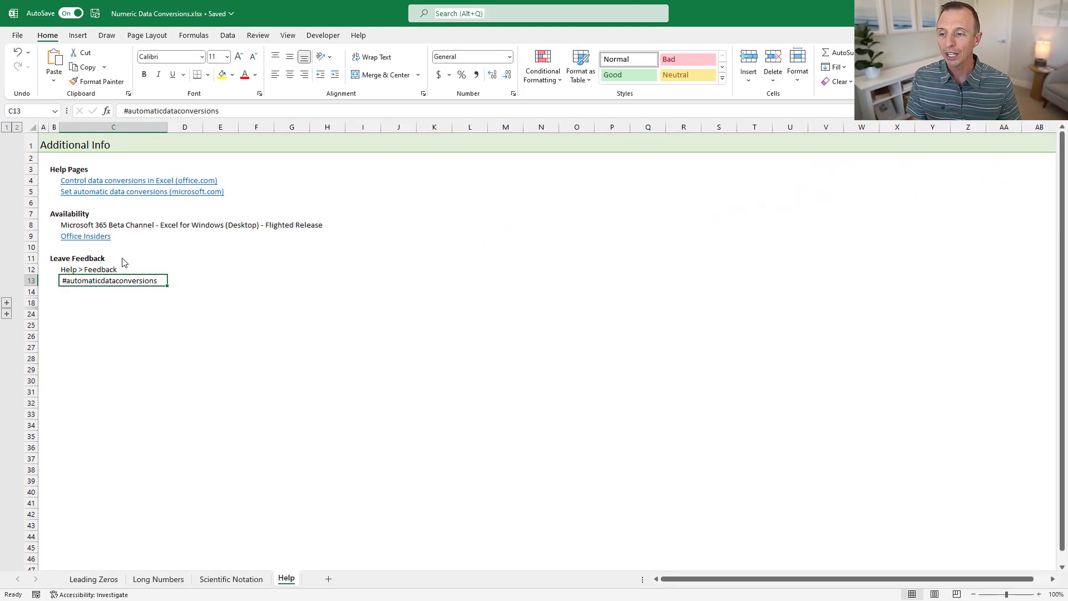
Step: Open the Feedback form from the Help ribbon tab
click(358, 35)
click(77, 63)
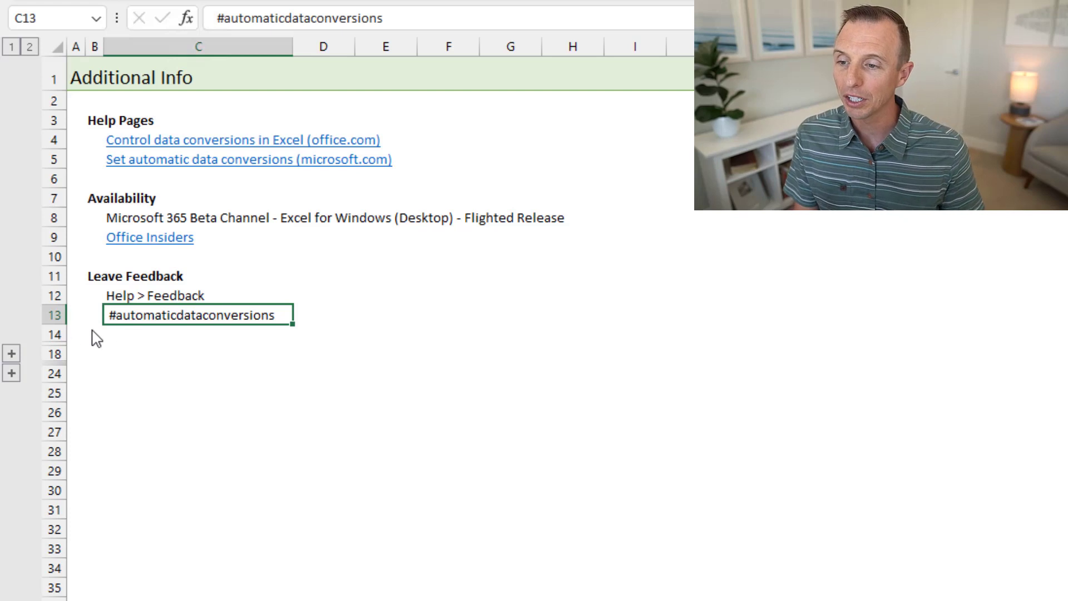
Step: Expand the collapsed row group at row 24 on the Help sheet
click(11, 353)
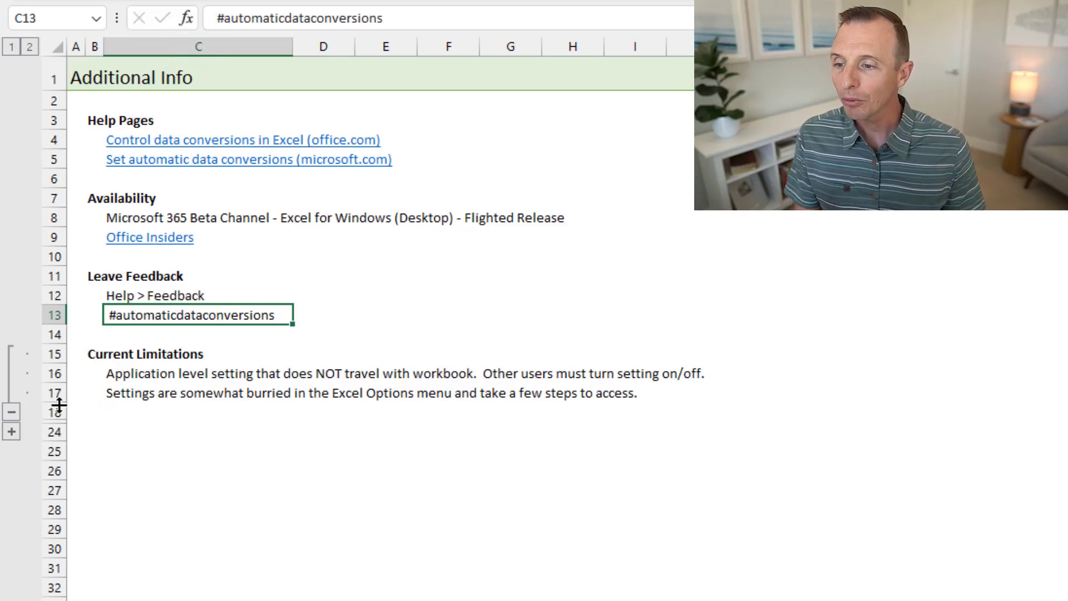
Step: Expand the How will I use this rows and convert 00501 in C22 to the number 501
click(11, 431)
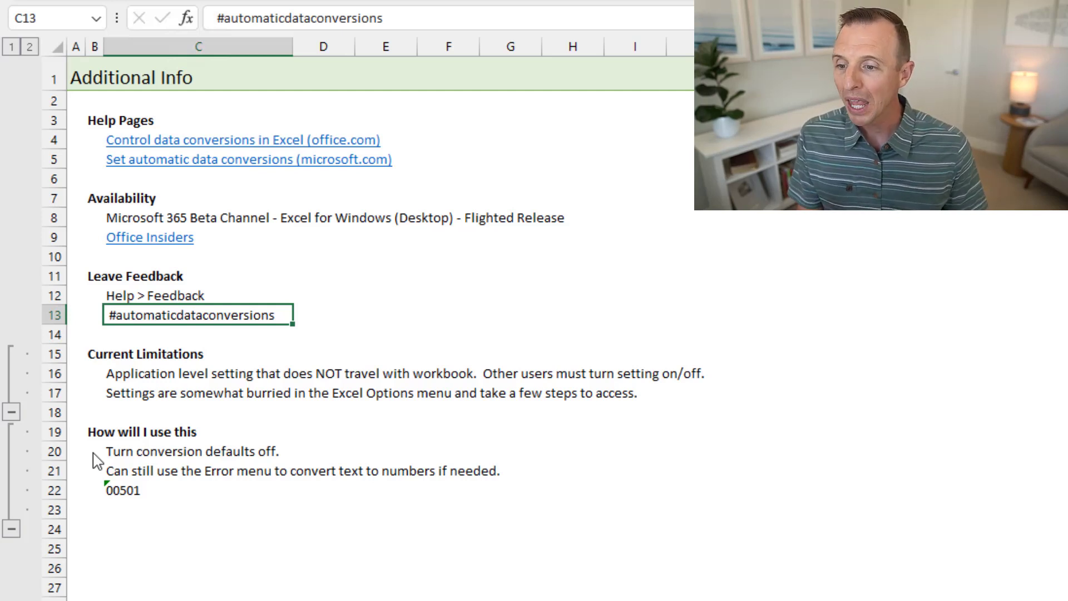
click(124, 491)
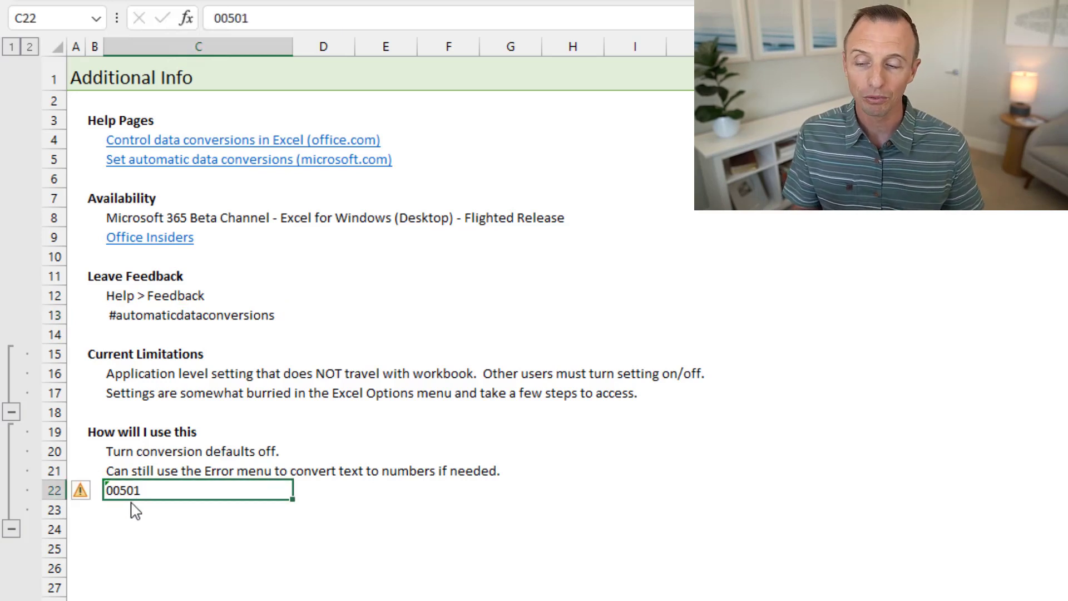
click(84, 491)
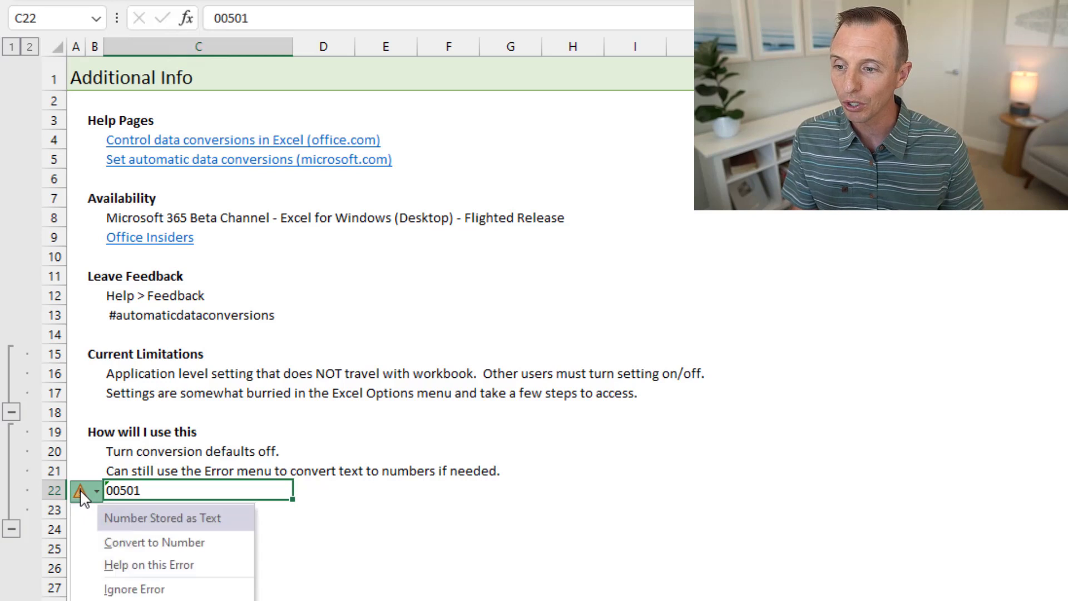
click(109, 542)
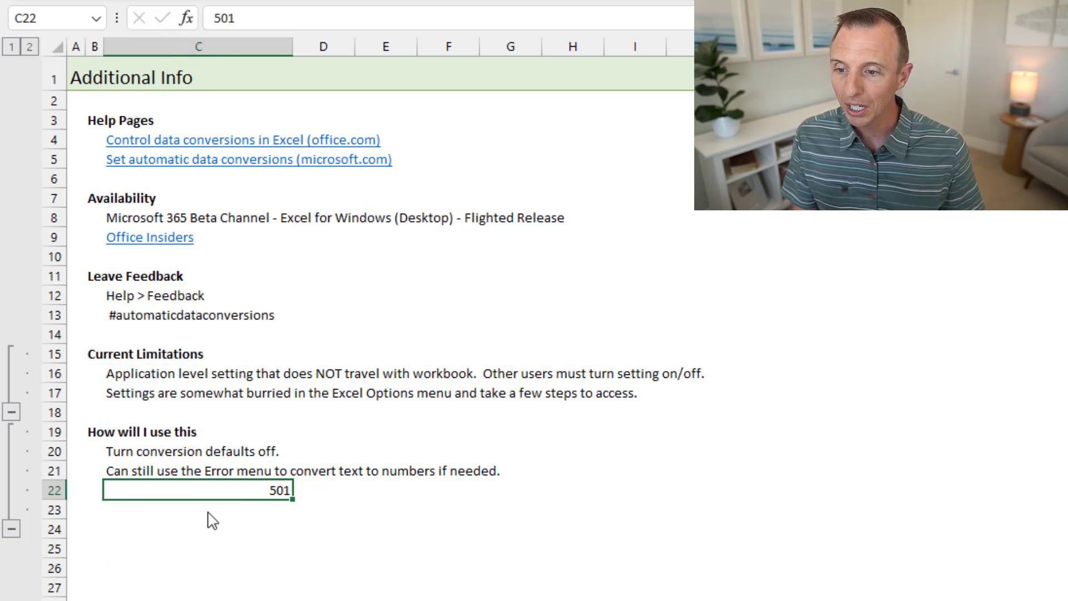